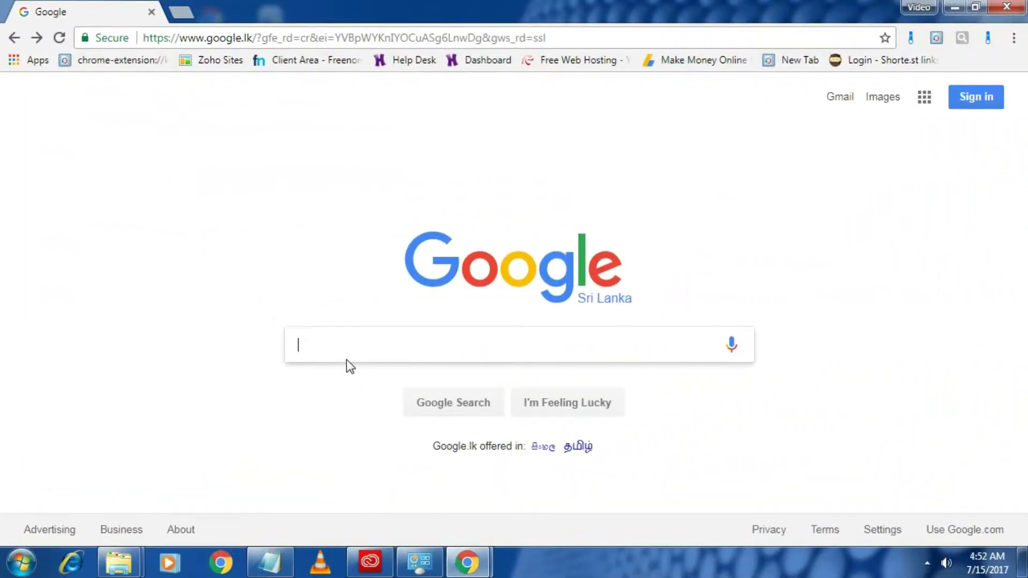
# Search Google for filmora and open the FileHippo download page for Filmora Video Editor 8.2.2
pyautogui.write('f')
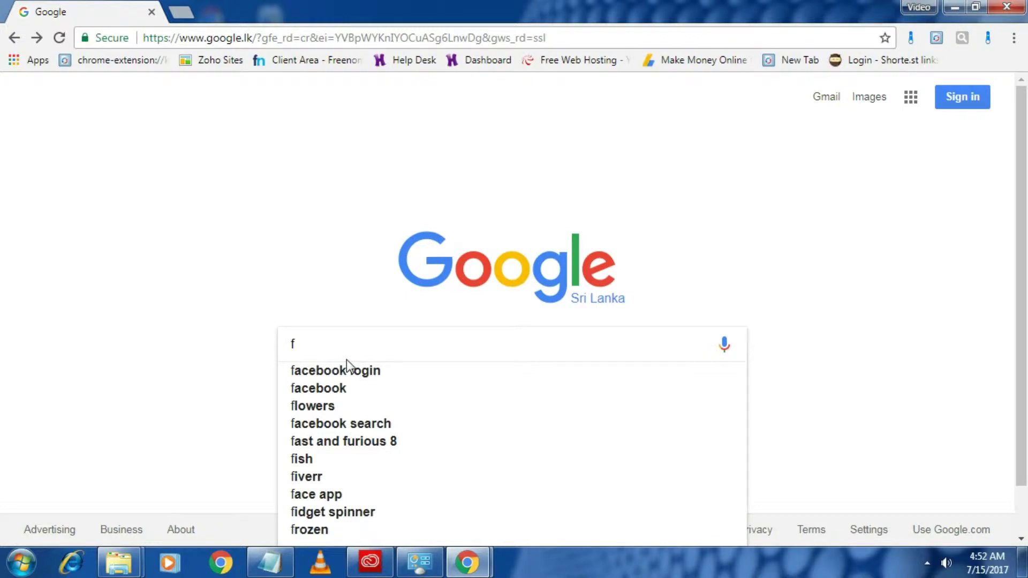
pyautogui.write('ilmora')
pyautogui.press('Return')
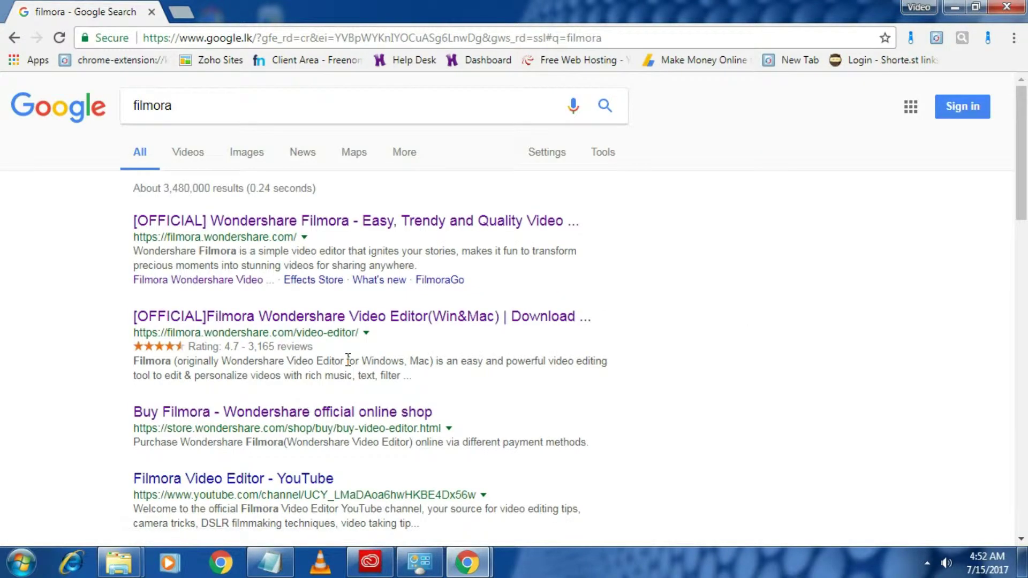
pyautogui.moveTo(1023, 143); pyautogui.dragTo(1026, 232)
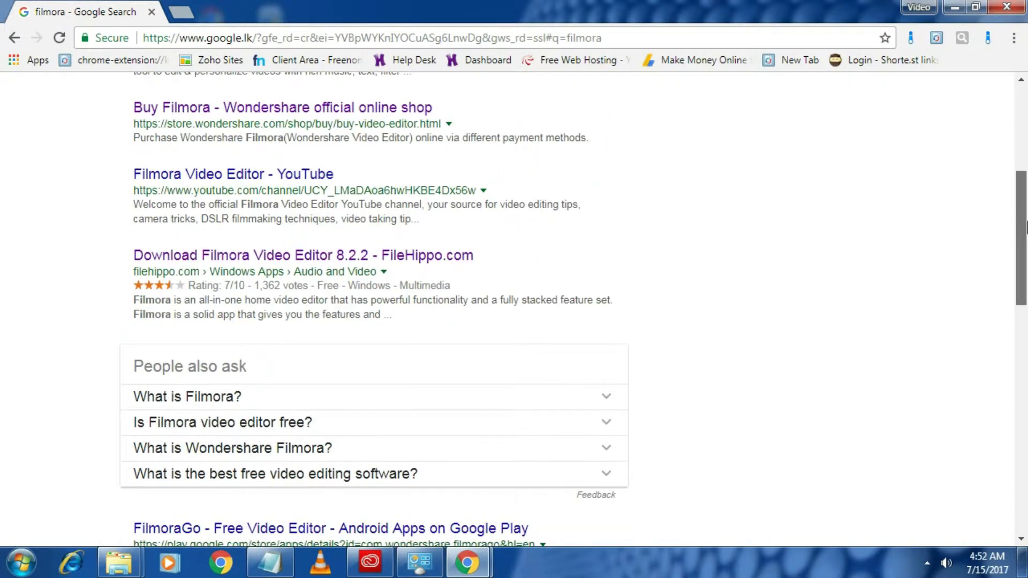
pyautogui.click(244, 258)
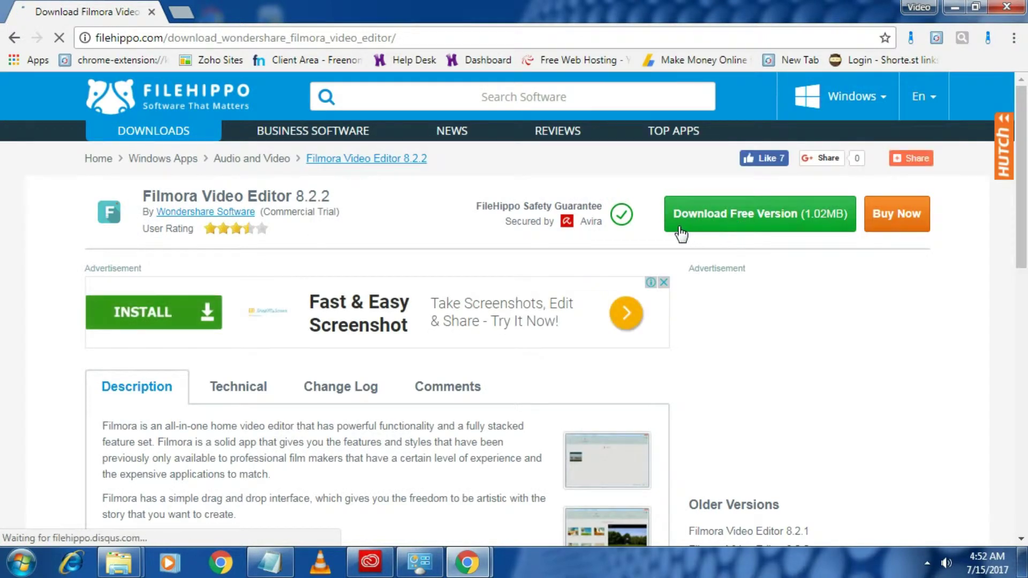
# Download the free version of Filmora Video Editor and run the downloaded setup file
pyautogui.click(744, 226)
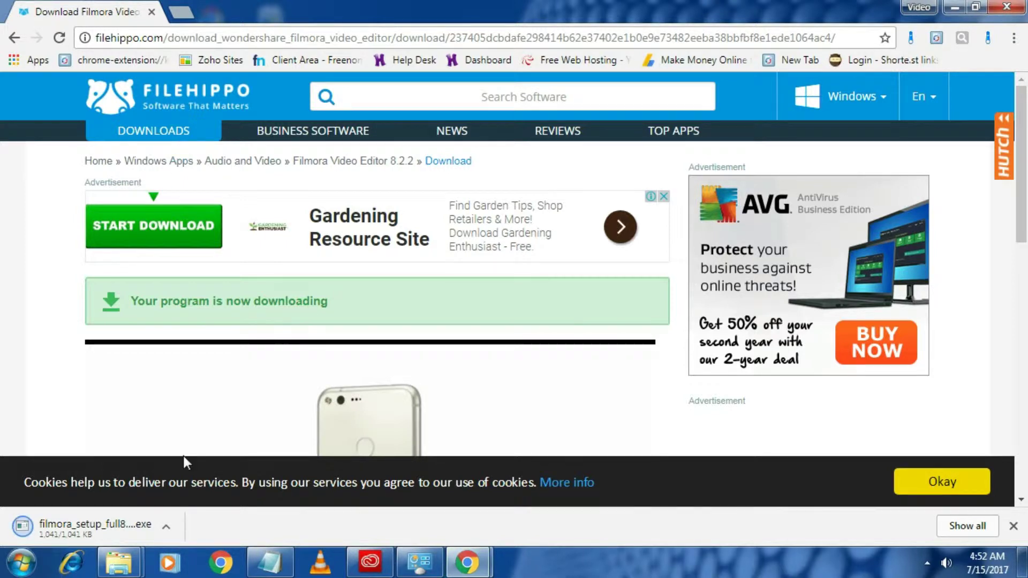
pyautogui.click(164, 529)
pyautogui.click(197, 427)
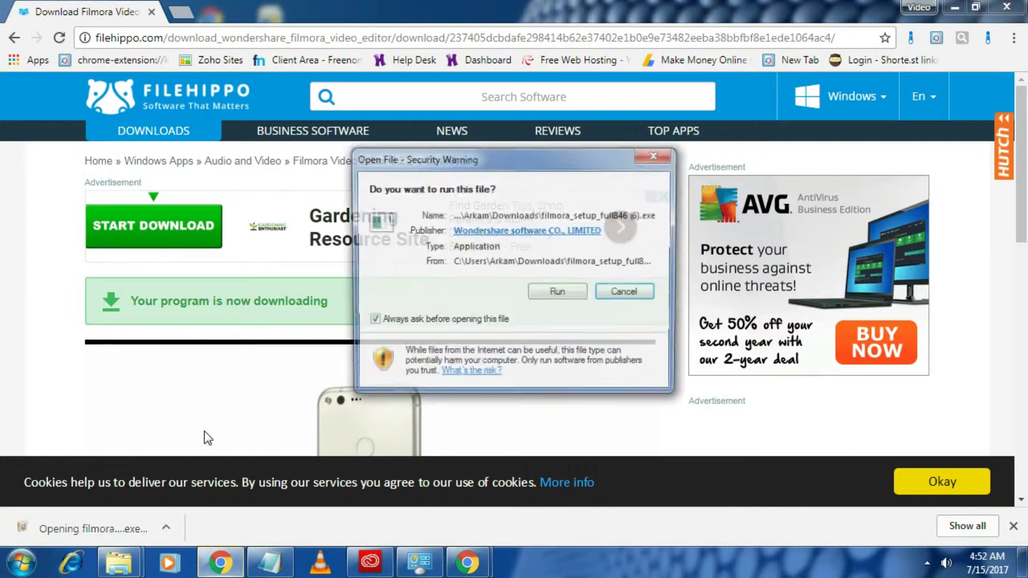
pyautogui.click(567, 298)
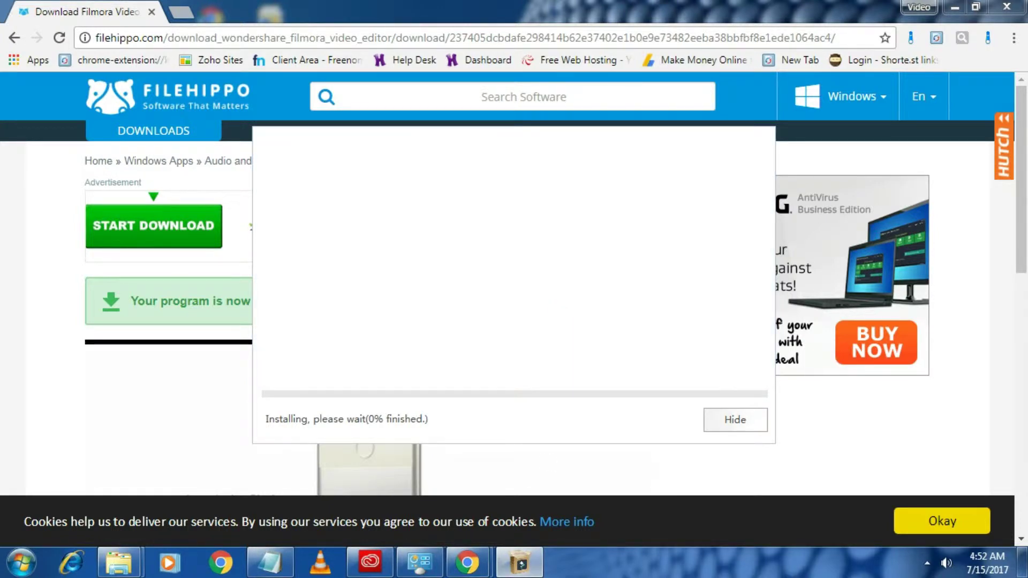
# Close the Wondershare Filmora installer window
pyautogui.moveTo(520, 565)
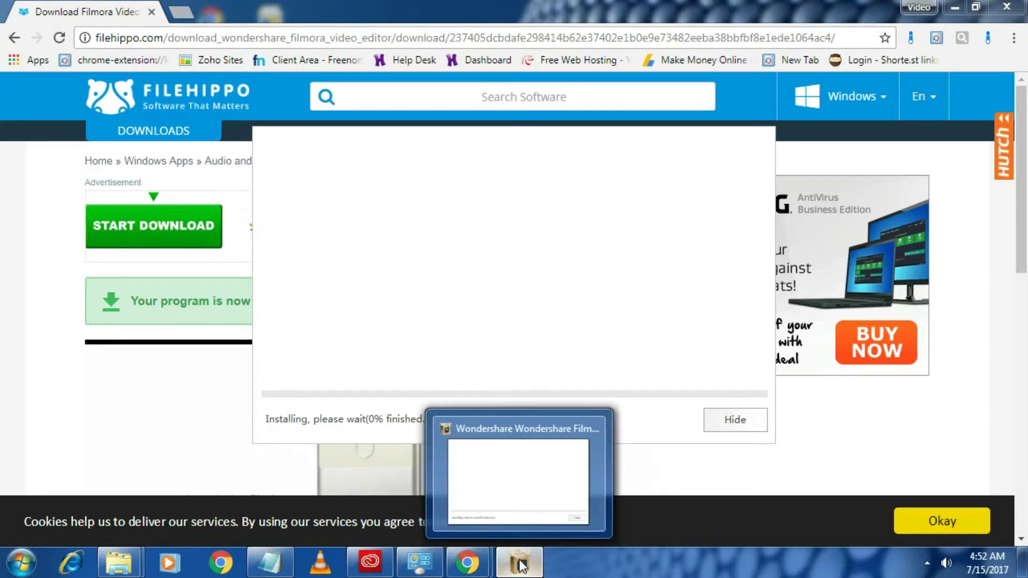
pyautogui.rightClick(522, 565)
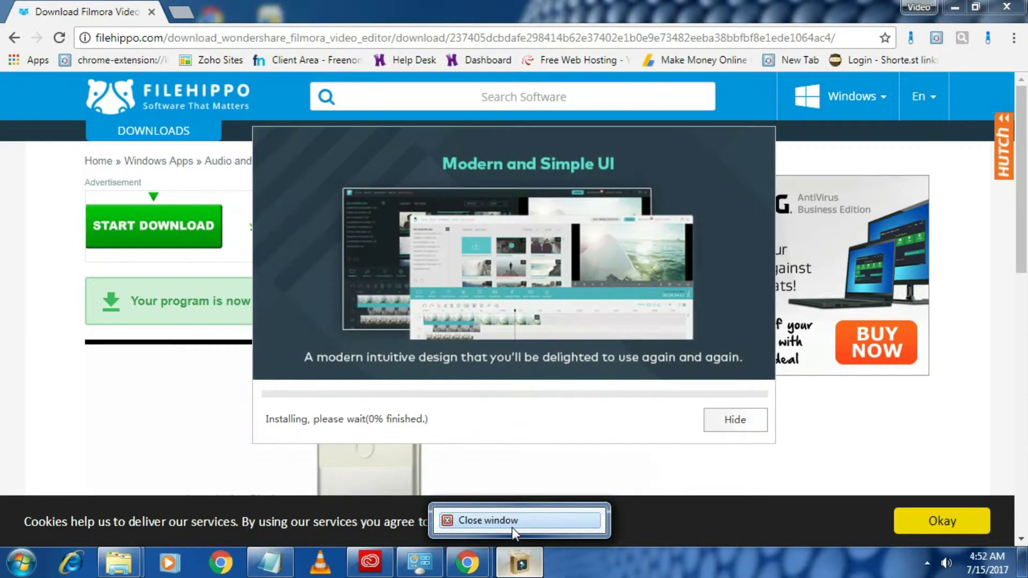
pyautogui.click(512, 528)
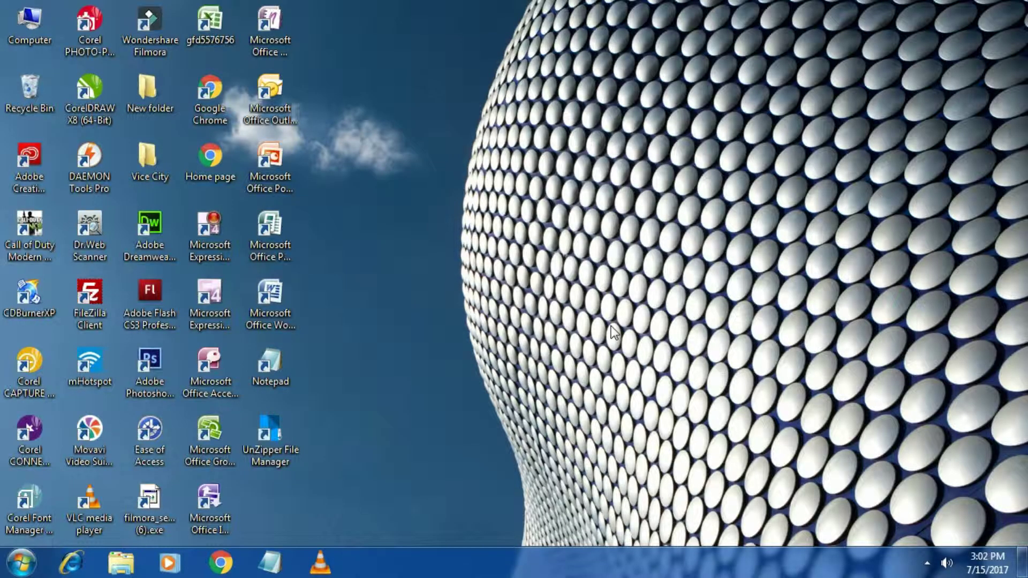
# Launch Wondershare Filmora from the desktop and start a new 16:9 movie in Full Feature Mode
pyautogui.doubleClick(155, 39)
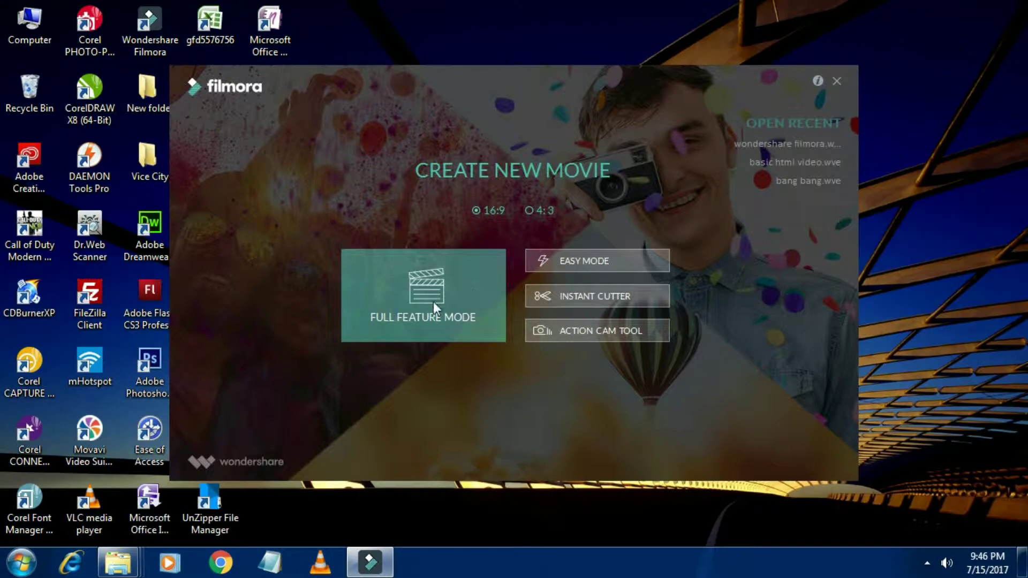
pyautogui.click(433, 301)
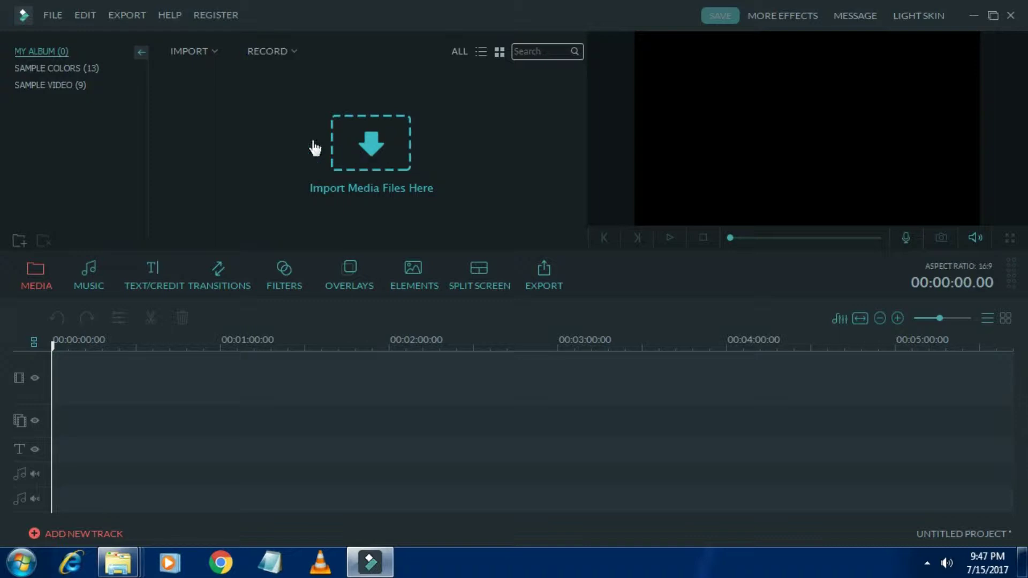
# Import all the media files from the Bahubali2 folder and place them on the timeline
pyautogui.click(209, 51)
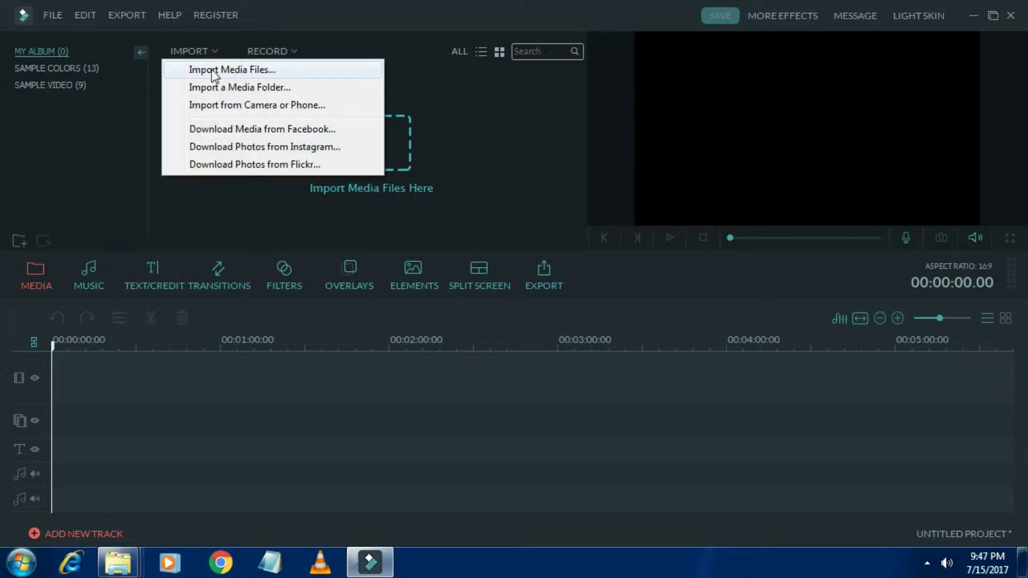
pyautogui.click(237, 71)
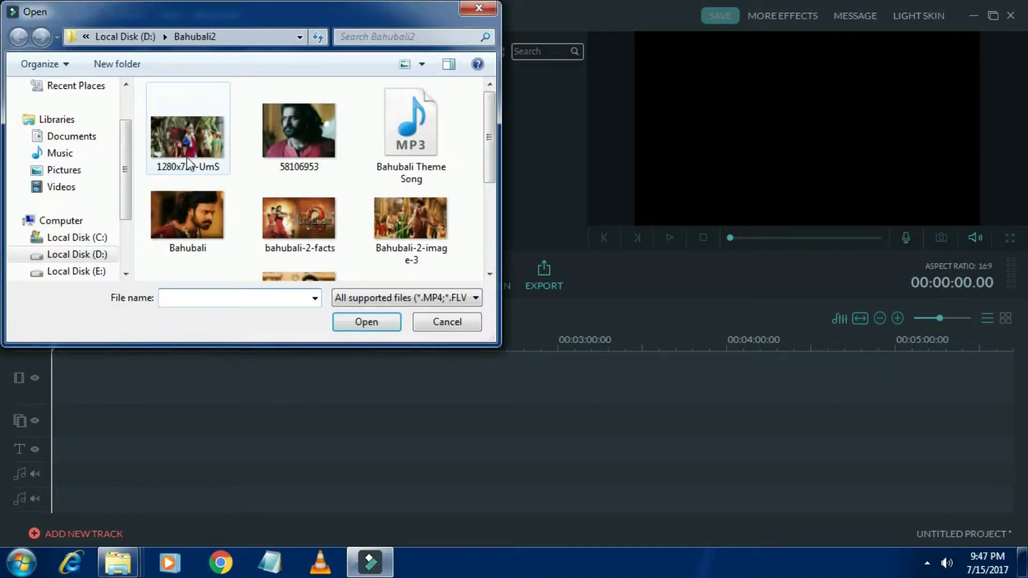
pyautogui.moveTo(143, 92); pyautogui.dragTo(474, 325)
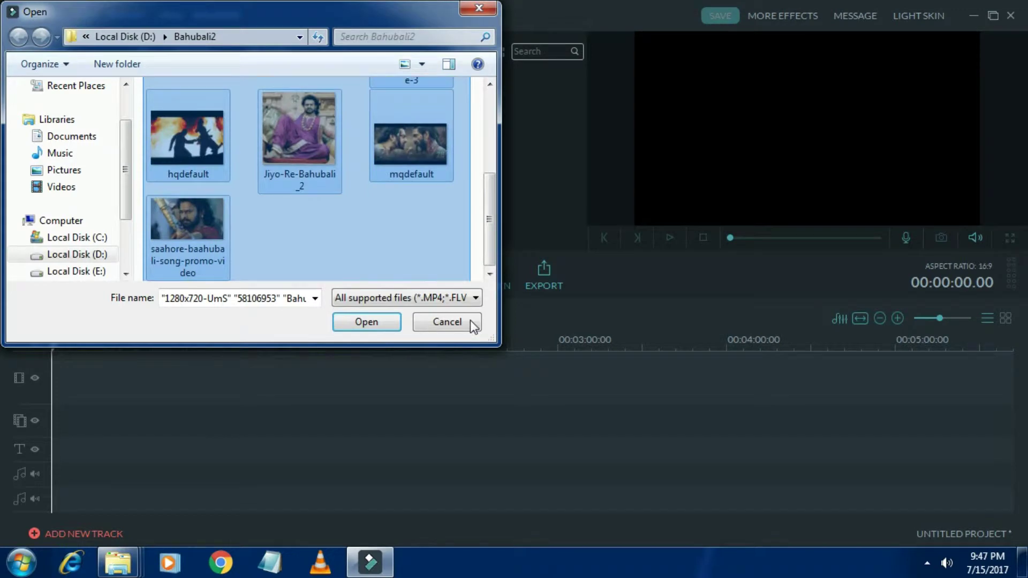
pyautogui.click(357, 321)
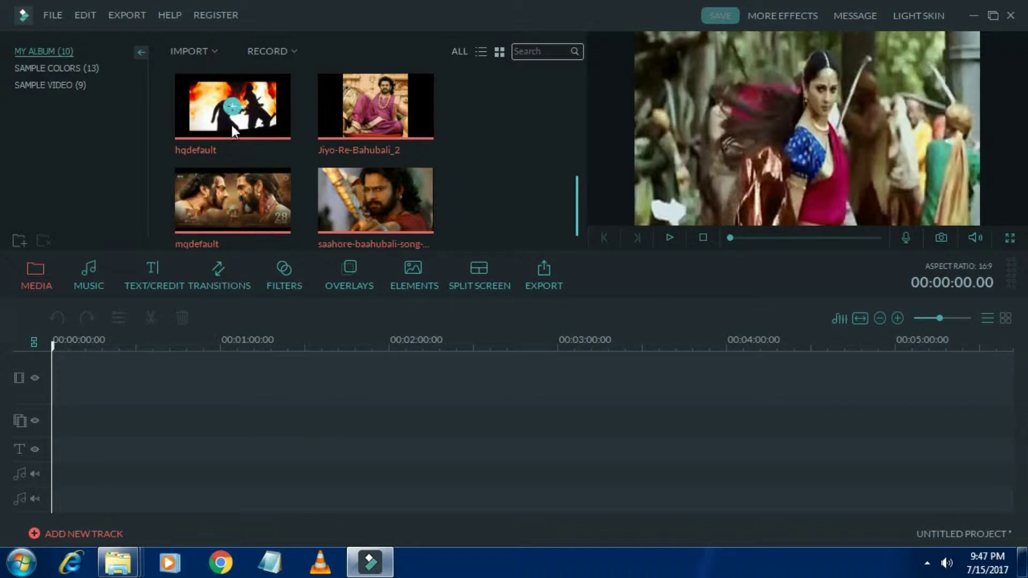
pyautogui.click(234, 201)
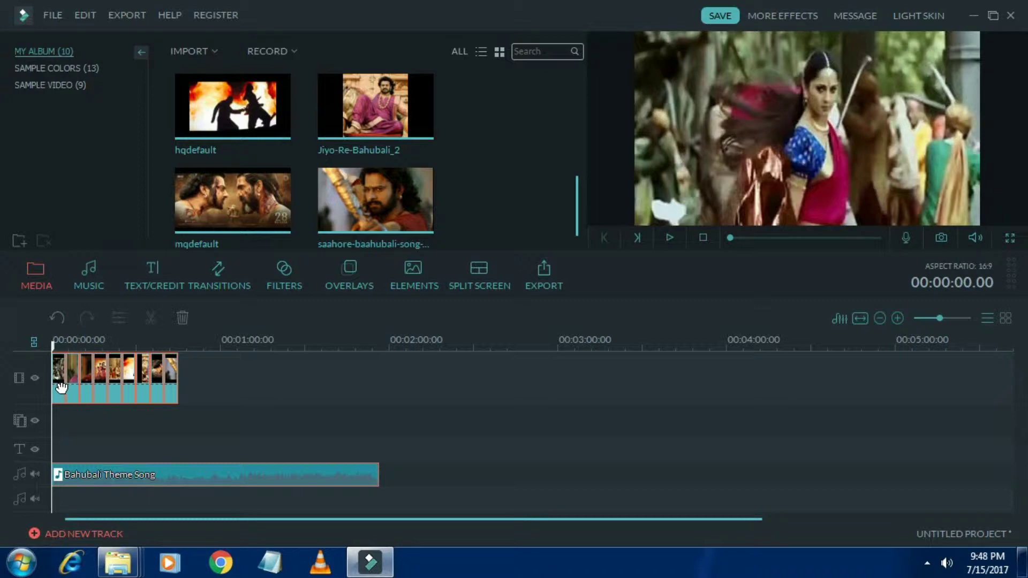
# Extend the 1280x720-UmS photo clip to 15 seconds and move the bahubali-2-facts image to the start of the timeline
pyautogui.moveTo(86, 346); pyautogui.dragTo(172, 342)
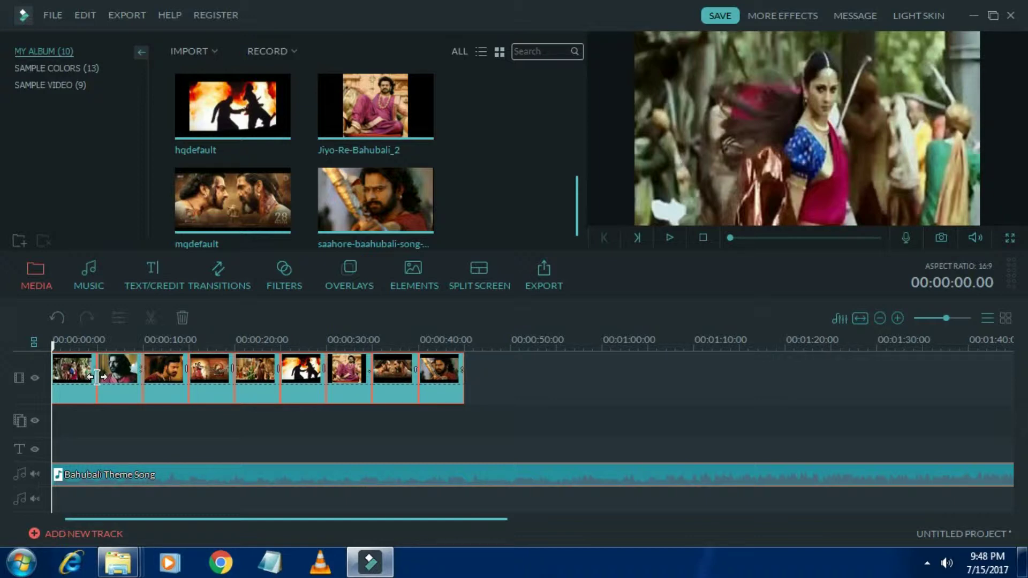
pyautogui.moveTo(97, 377); pyautogui.dragTo(188, 382)
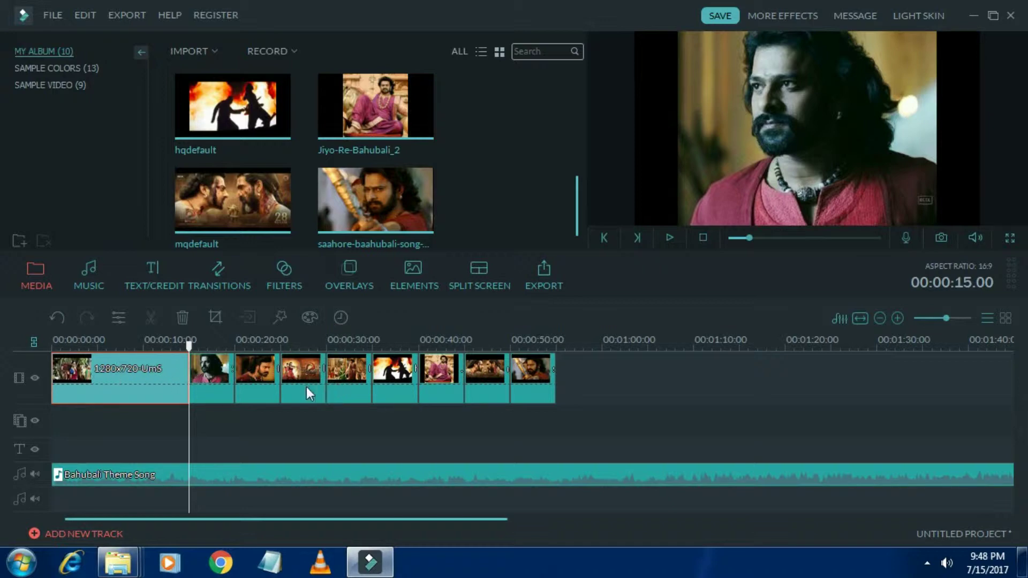
pyautogui.moveTo(306, 388); pyautogui.dragTo(84, 397)
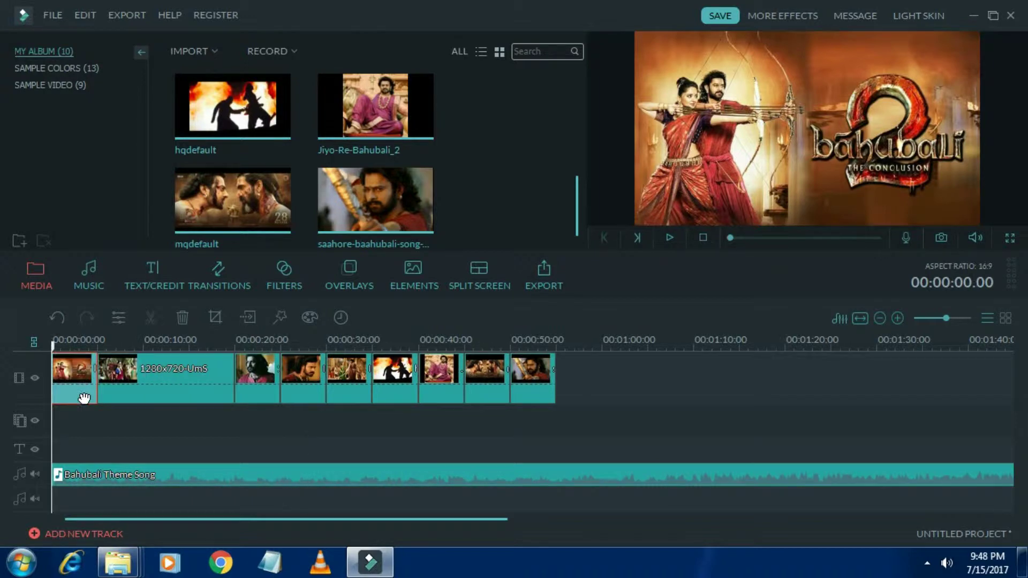
# Set the brightness of the 1280x720-UmS photo clip to -1 and view the available 3D LUT presets
pyautogui.click(146, 374)
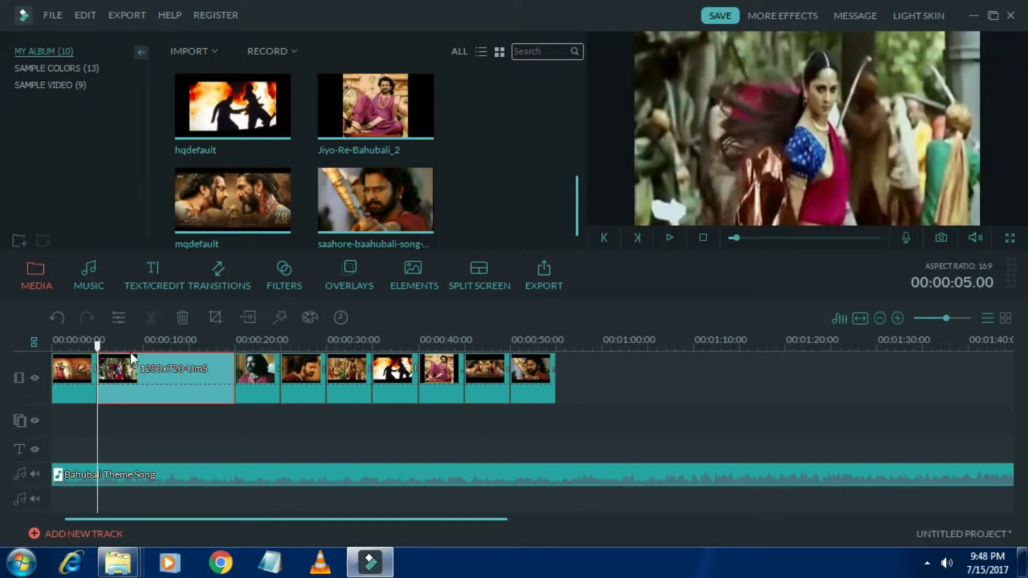
pyautogui.click(118, 318)
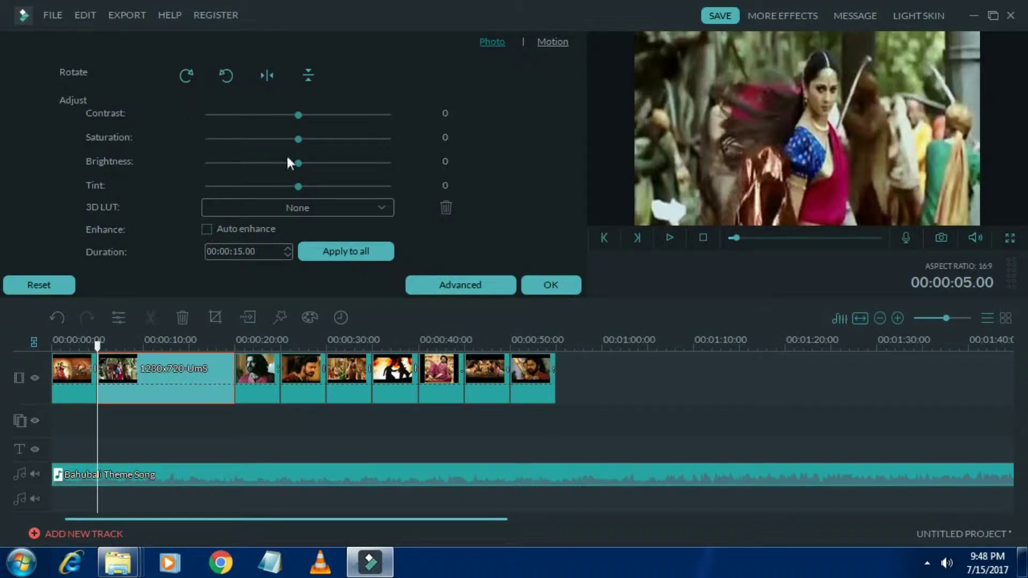
pyautogui.moveTo(300, 163)
pyautogui.mouseDown()
pyautogui.moveTo(239, 161)
pyautogui.moveTo(359, 162)
pyautogui.moveTo(297, 161)
pyautogui.mouseUp()
pyautogui.click(378, 209)
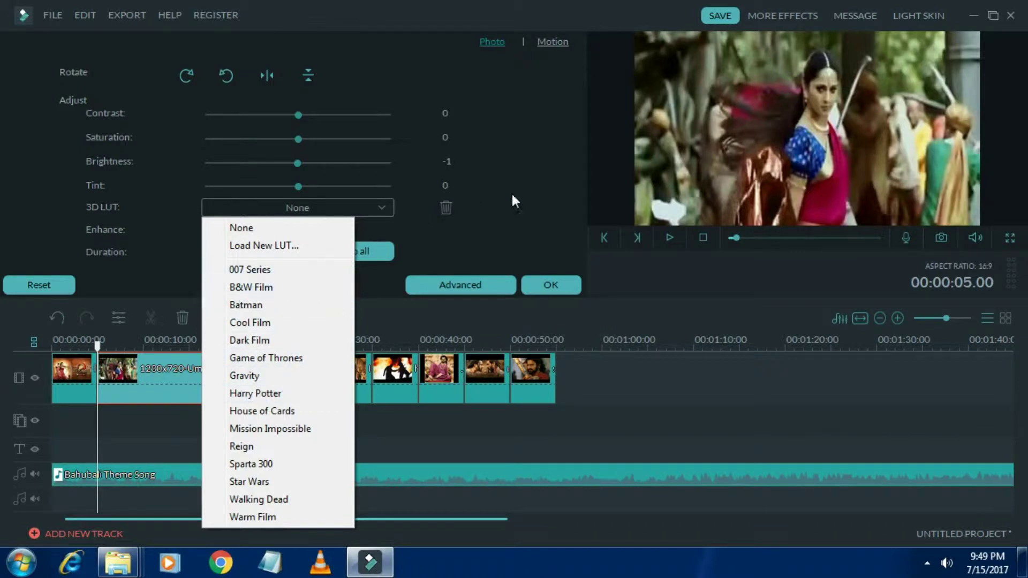
pyautogui.click(531, 143)
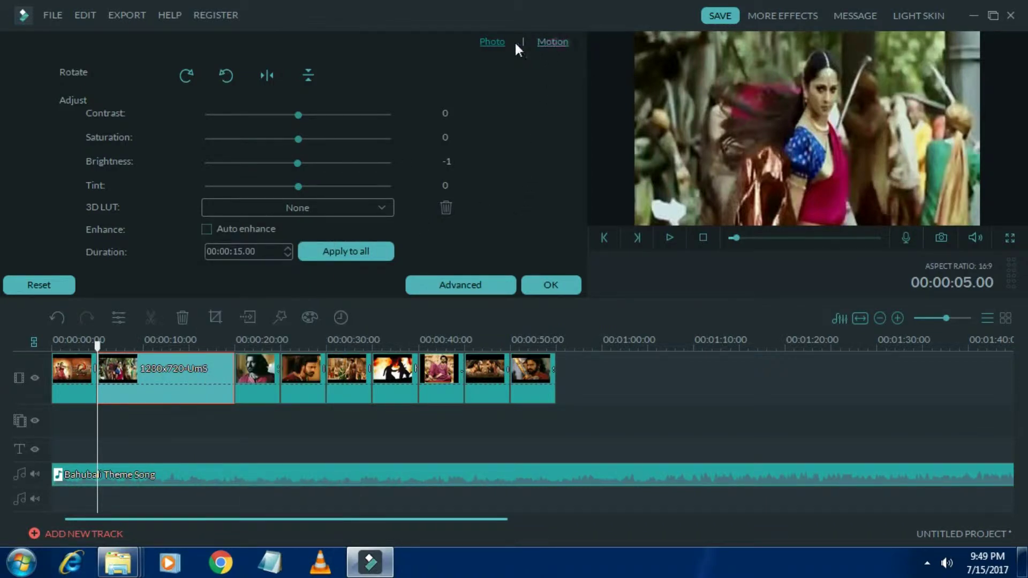
# Apply the motion effect toward the upper-left corner to the 1280x720-UmS photo clip and preview it
pyautogui.click(552, 51)
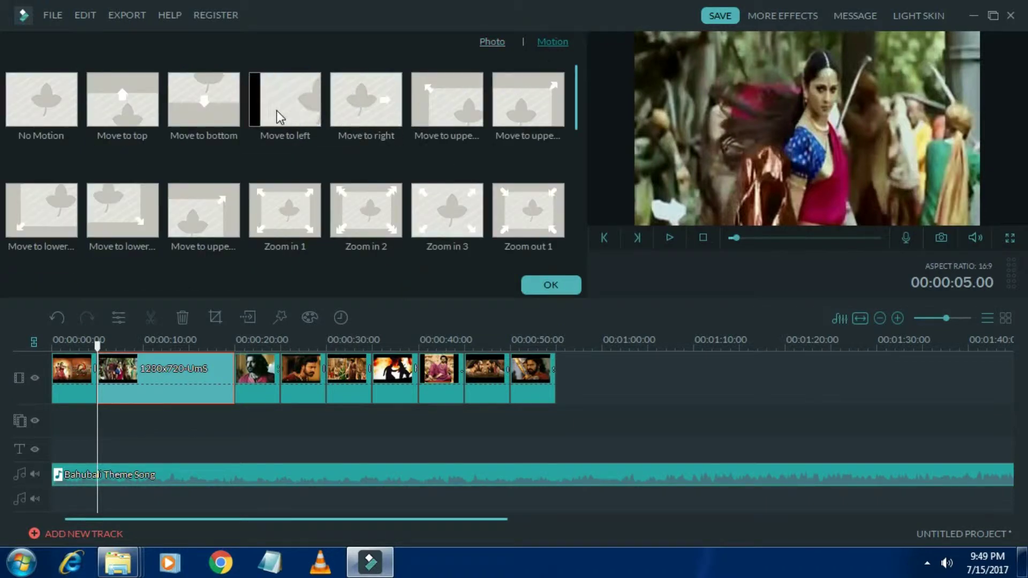
pyautogui.doubleClick(455, 110)
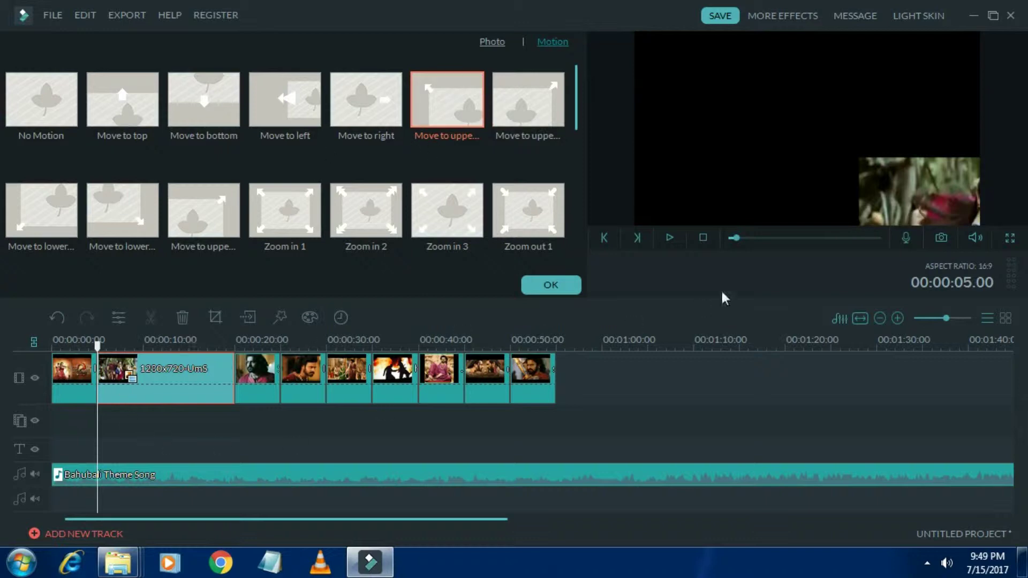
pyautogui.click(670, 236)
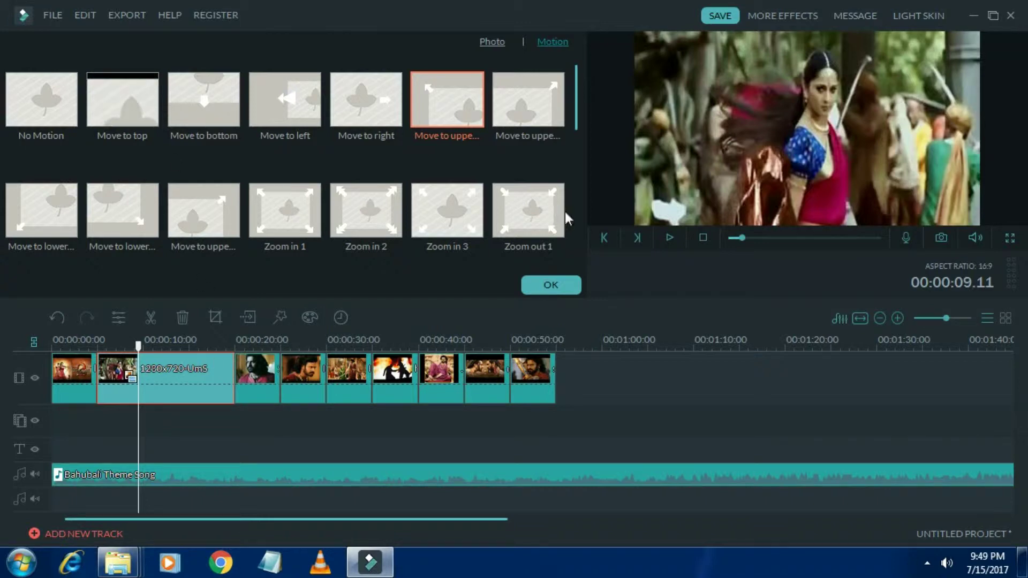
pyautogui.click(553, 285)
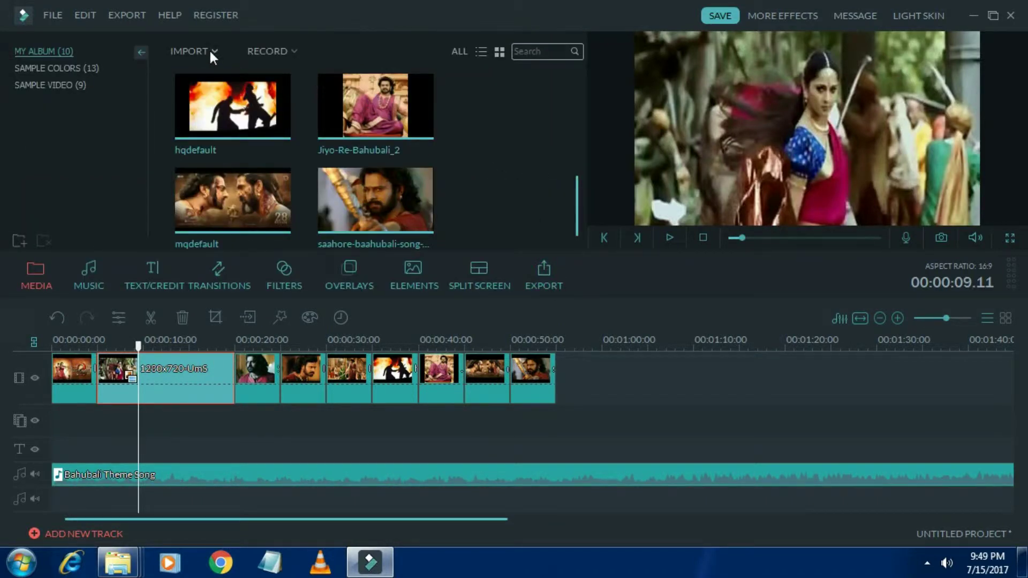
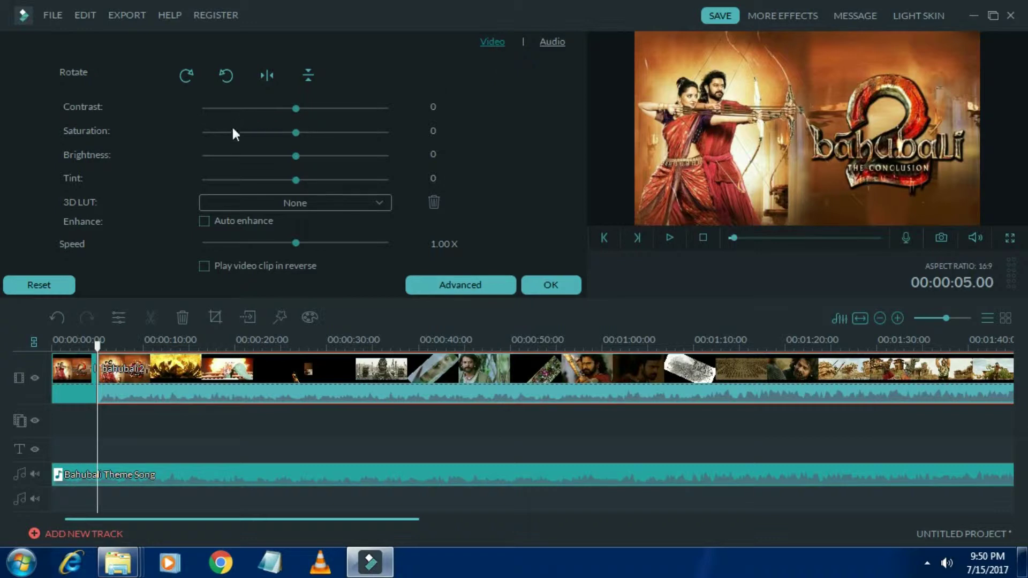
# Test the bahubali2 video clip's audio volume at 90, set it to 106 with preview playback, and view the equalizer presets
pyautogui.moveTo(300, 157)
pyautogui.mouseDown()
pyautogui.moveTo(353, 155)
pyautogui.moveTo(271, 155)
pyautogui.moveTo(365, 156)
pyautogui.moveTo(296, 156)
pyautogui.mouseUp()
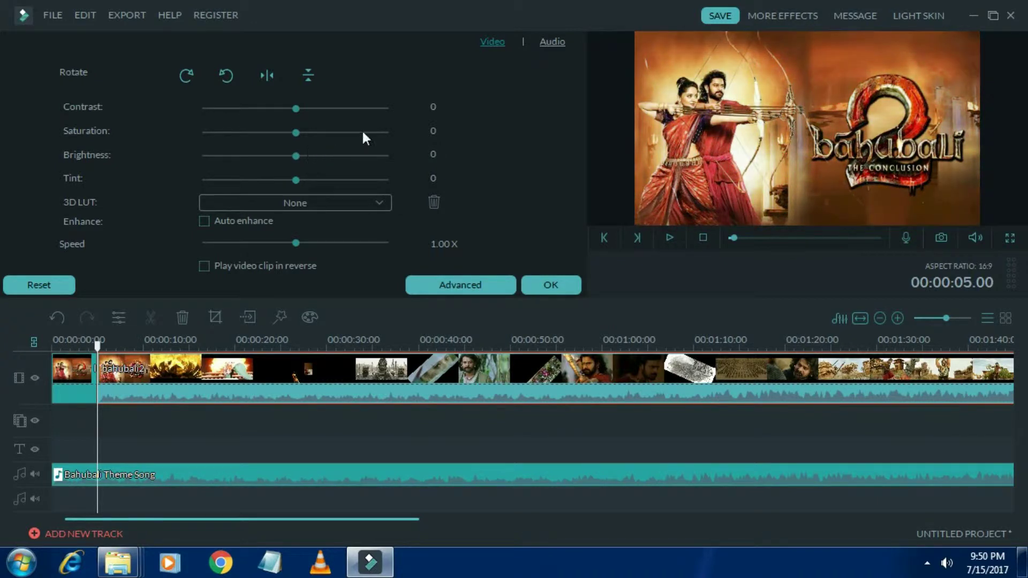
pyautogui.click(553, 43)
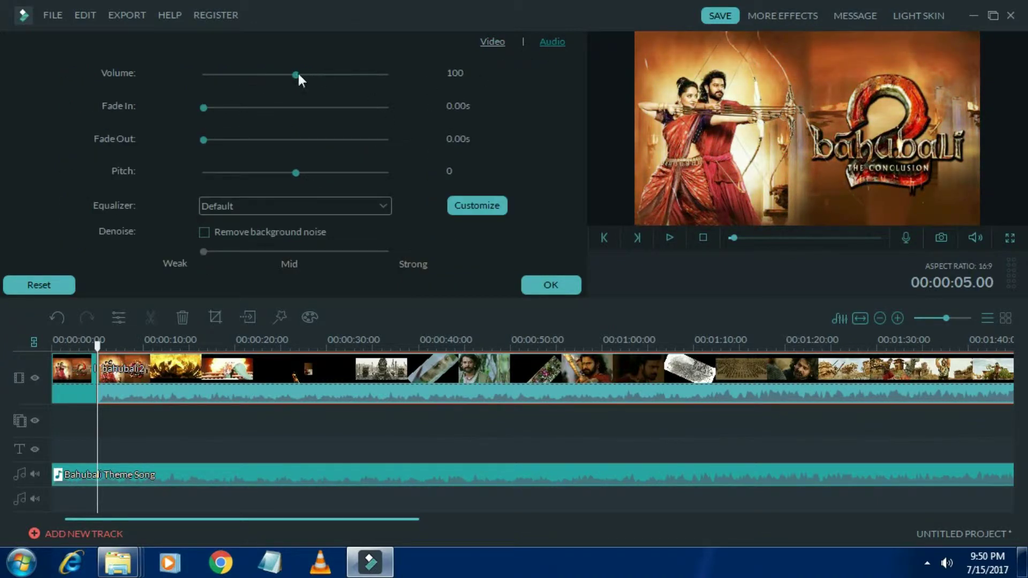
pyautogui.moveTo(295, 76); pyautogui.dragTo(287, 75)
pyautogui.click(668, 237)
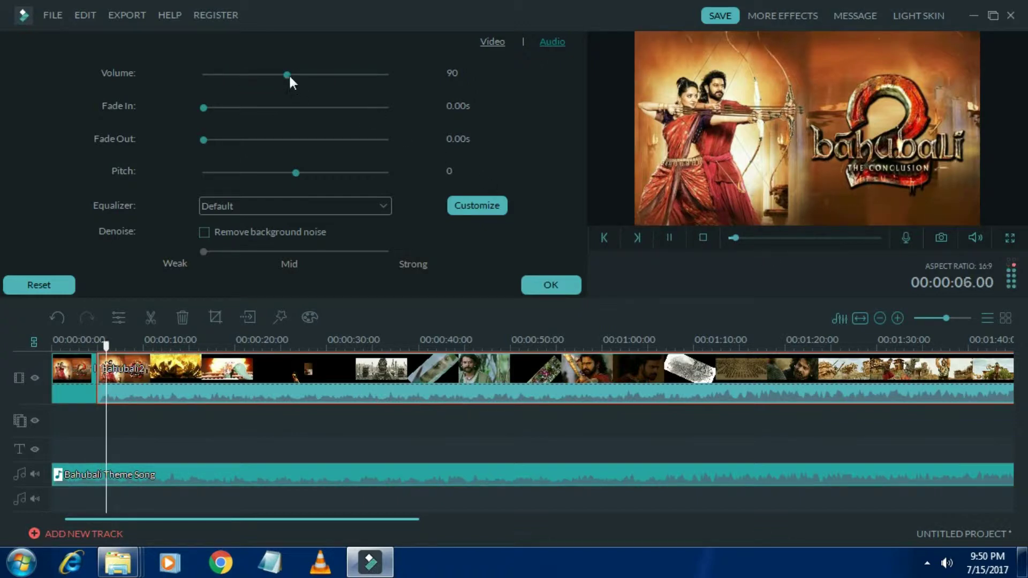
pyautogui.moveTo(288, 74)
pyautogui.mouseDown()
pyautogui.moveTo(201, 75)
pyautogui.moveTo(302, 75)
pyautogui.mouseUp()
pyautogui.click(670, 237)
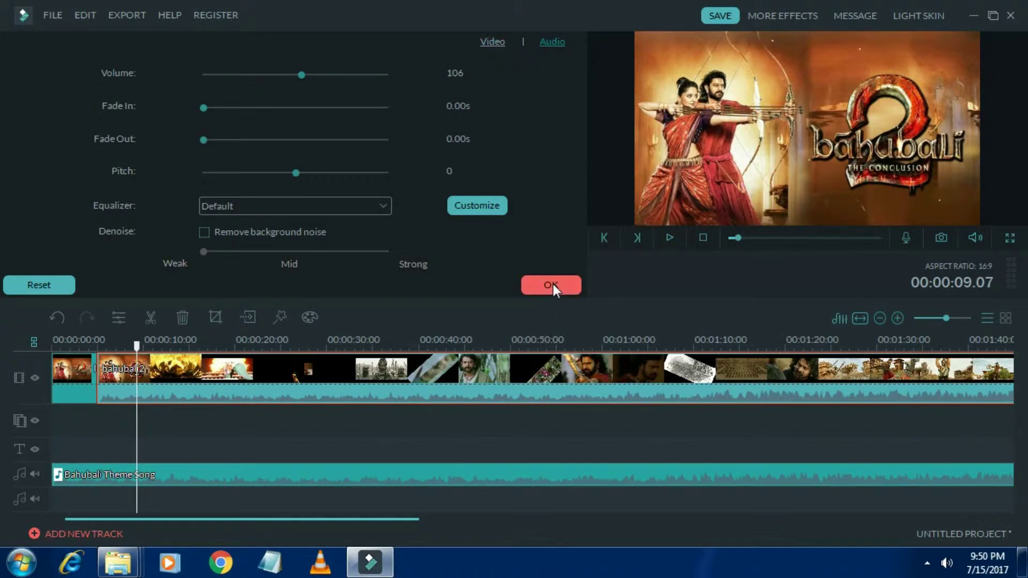
pyautogui.click(384, 205)
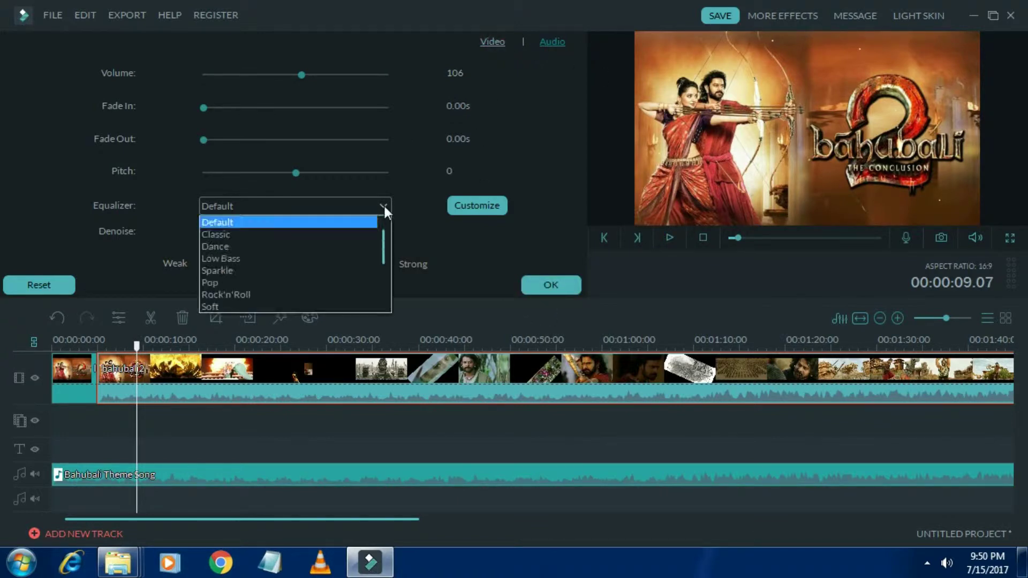
pyautogui.click(383, 204)
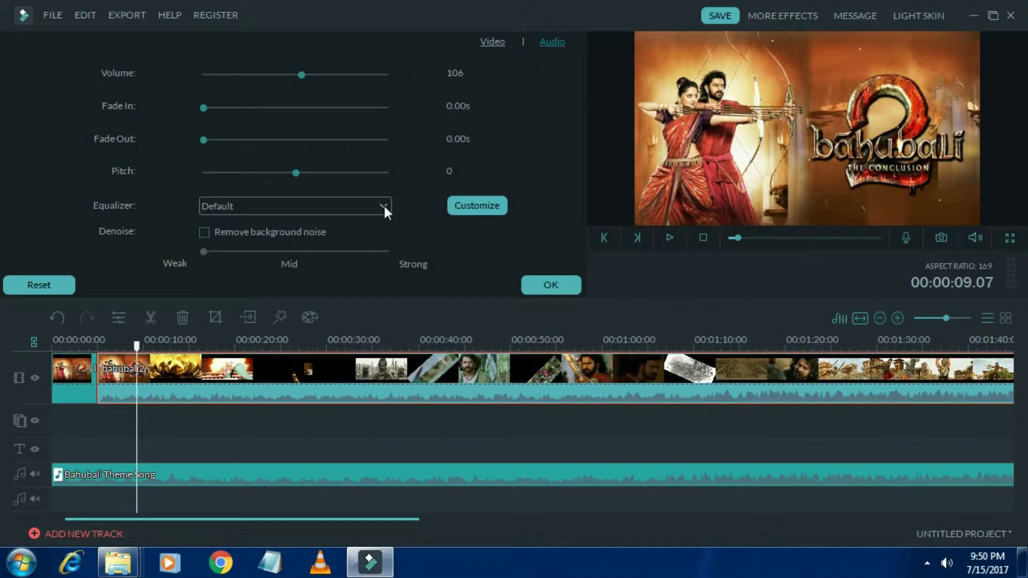
# Accept the audio settings, split the bahubali2 video clip at 00:00:16.11 and delete the part after the cut
pyautogui.click(565, 286)
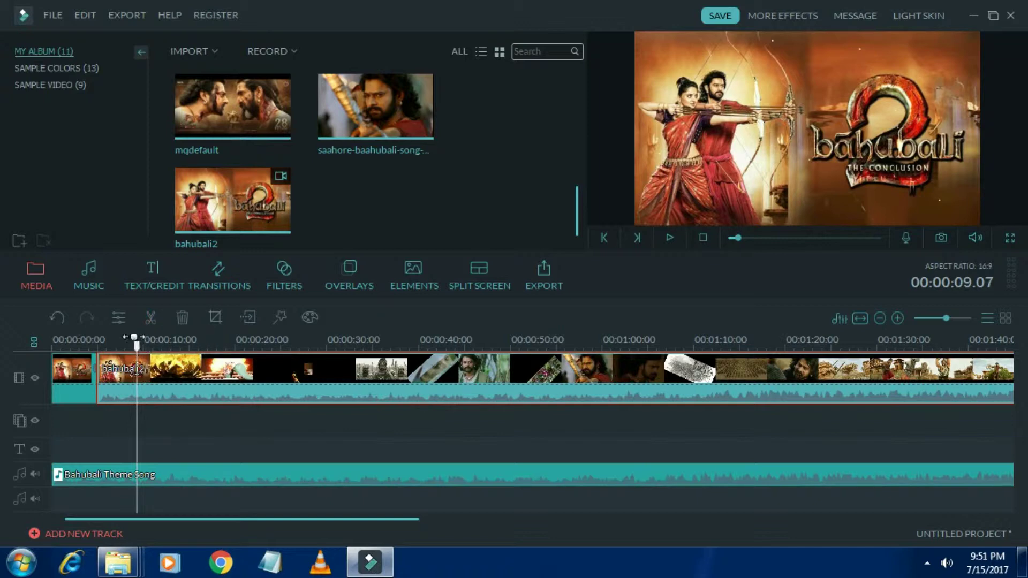
pyautogui.click(158, 348)
pyautogui.moveTo(158, 349); pyautogui.dragTo(202, 347)
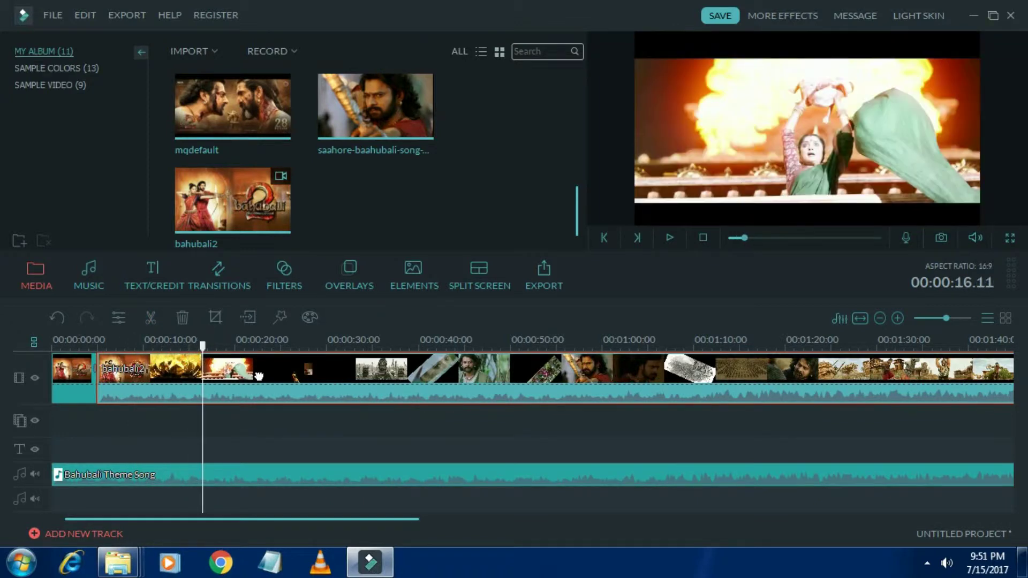
pyautogui.click(150, 317)
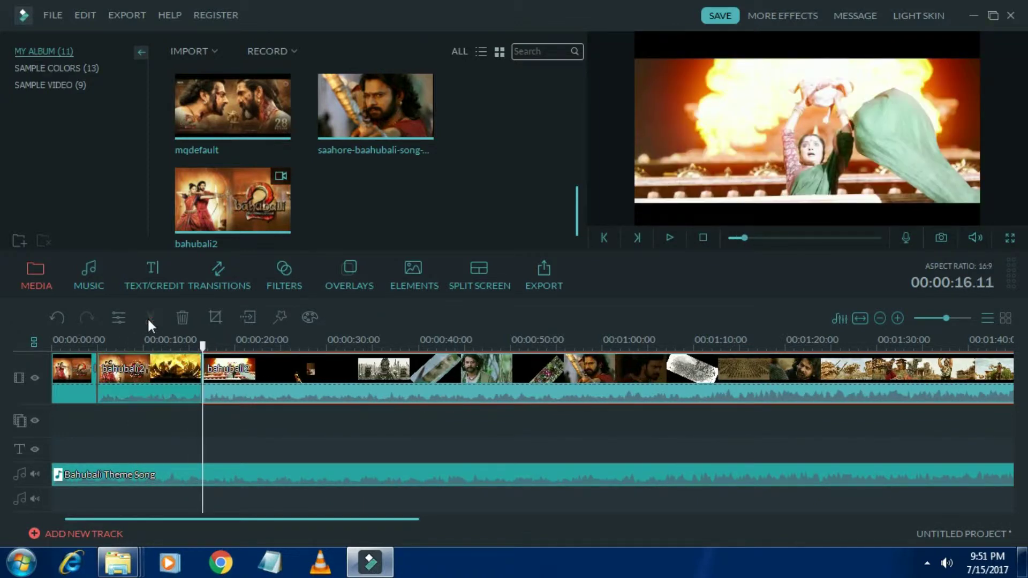
pyautogui.click(156, 368)
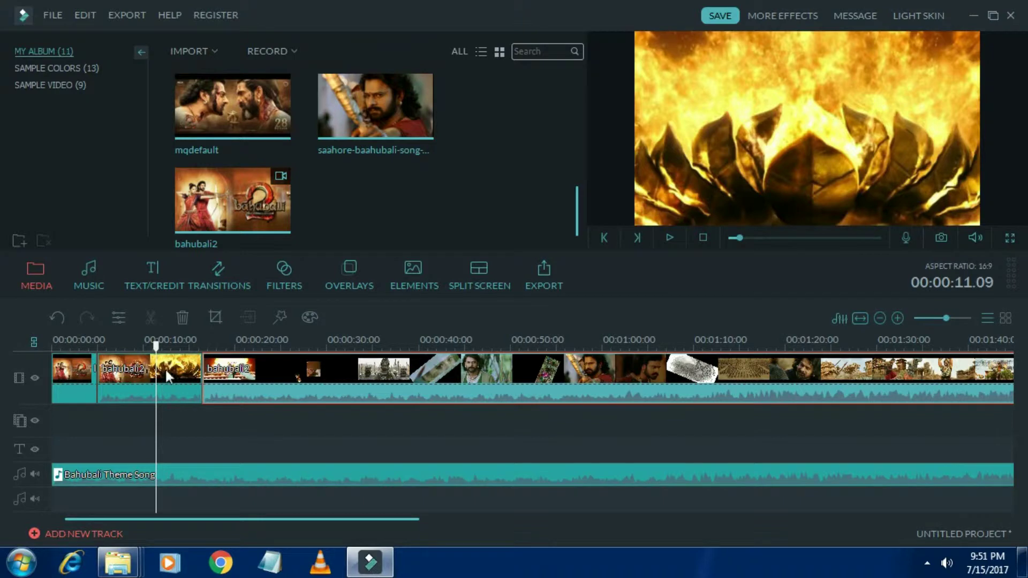
pyautogui.click(183, 317)
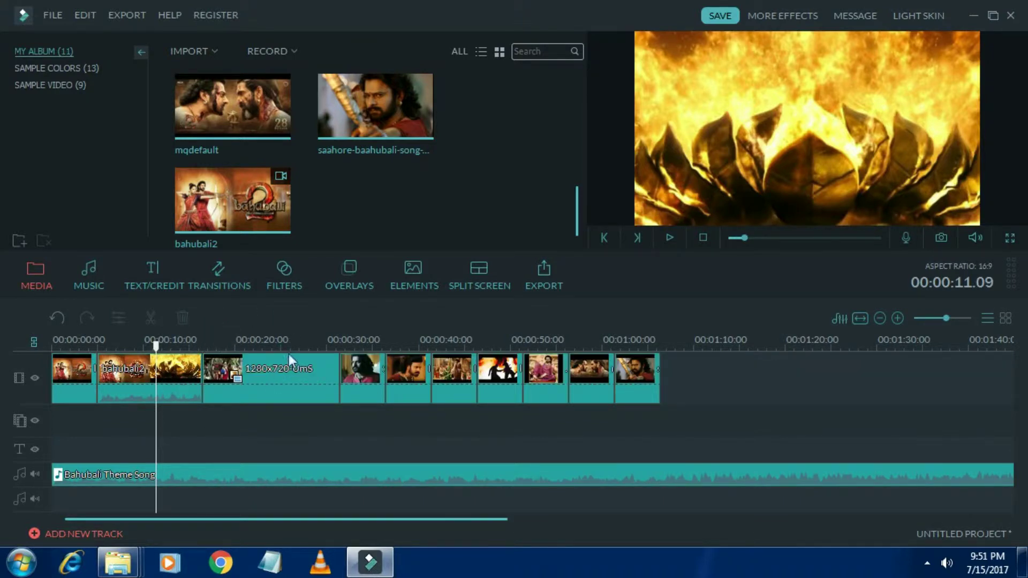
# Crop the remaining bahubali2 clip to 1890 × 1063 with the 16:9 constraint
pyautogui.click(172, 356)
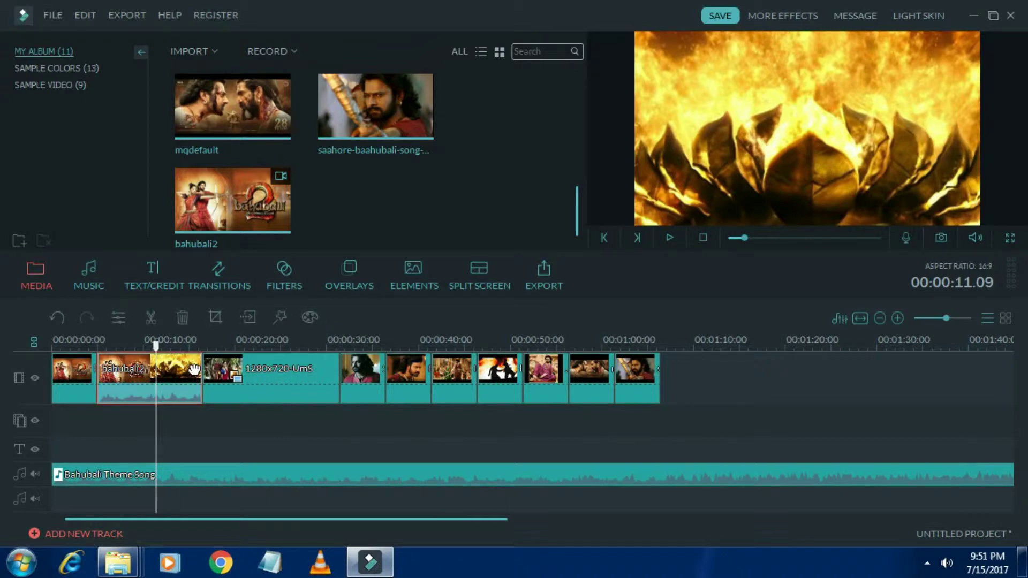
pyautogui.click(214, 319)
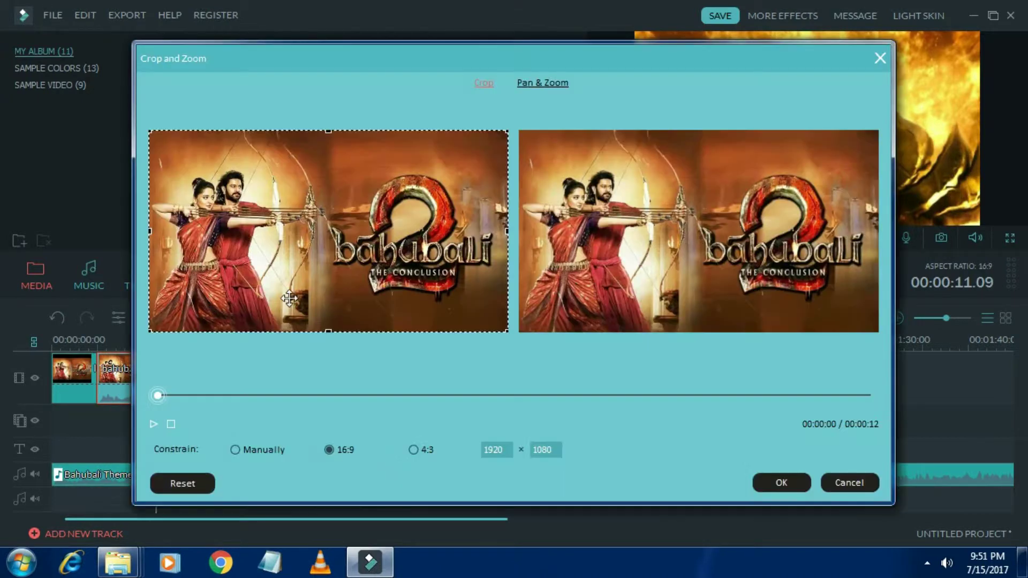
pyautogui.moveTo(502, 330); pyautogui.dragTo(552, 306)
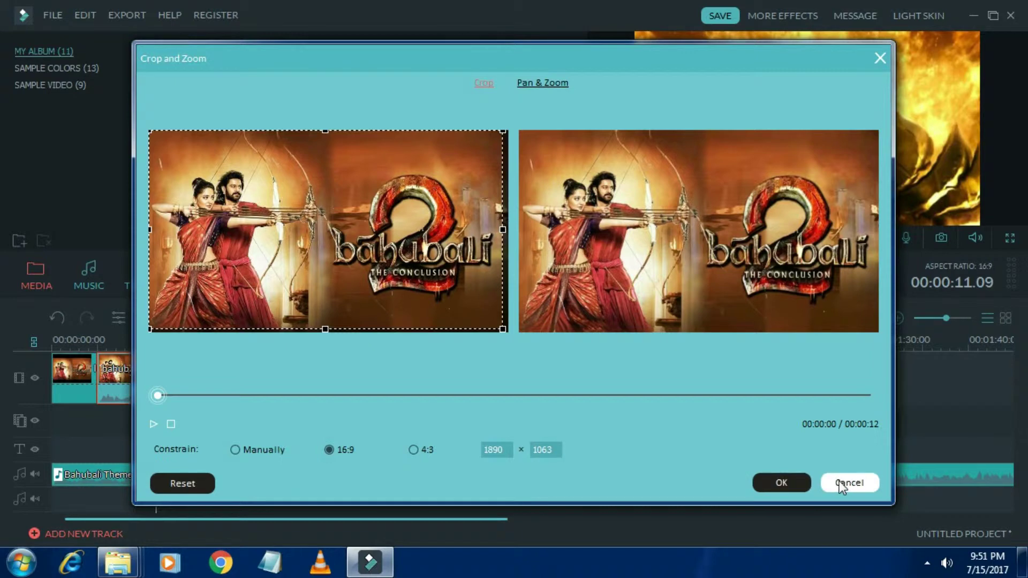
pyautogui.click(784, 481)
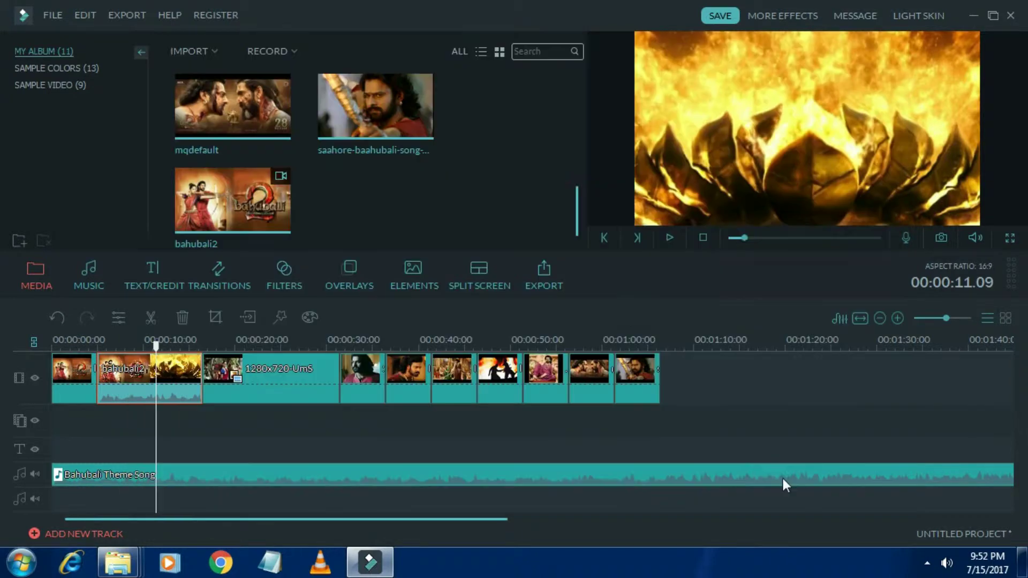
# Set the bahubali2 clip's white balance to temperature 34 and tint 23 in Advanced Color Tuning
pyautogui.click(309, 317)
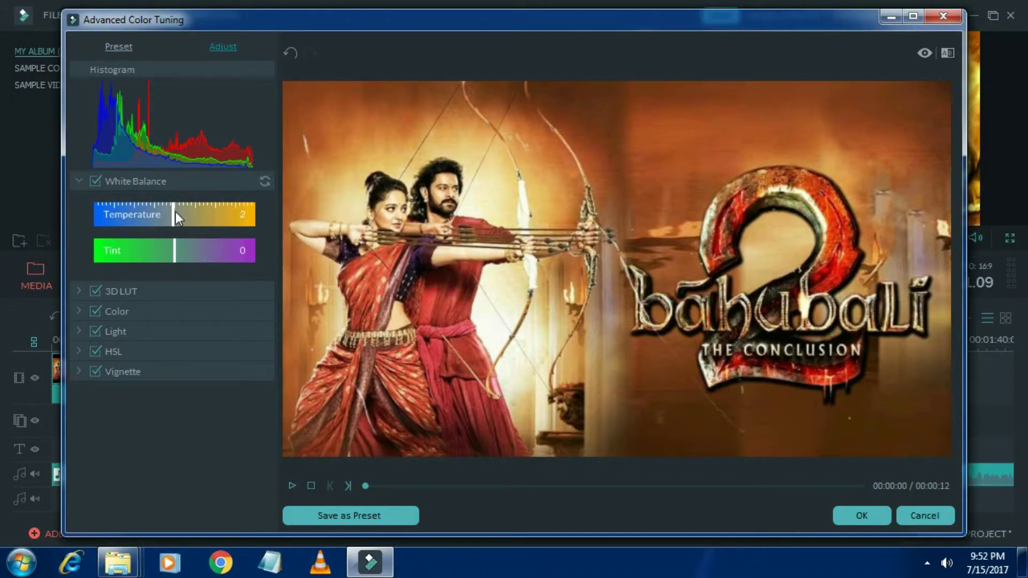
pyautogui.moveTo(175, 211); pyautogui.dragTo(193, 250)
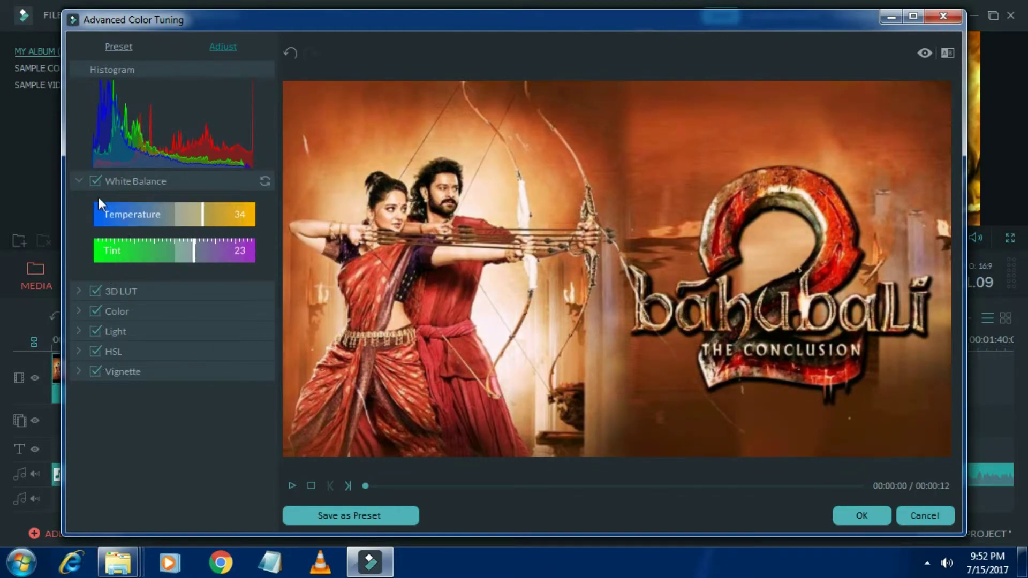
pyautogui.click(852, 513)
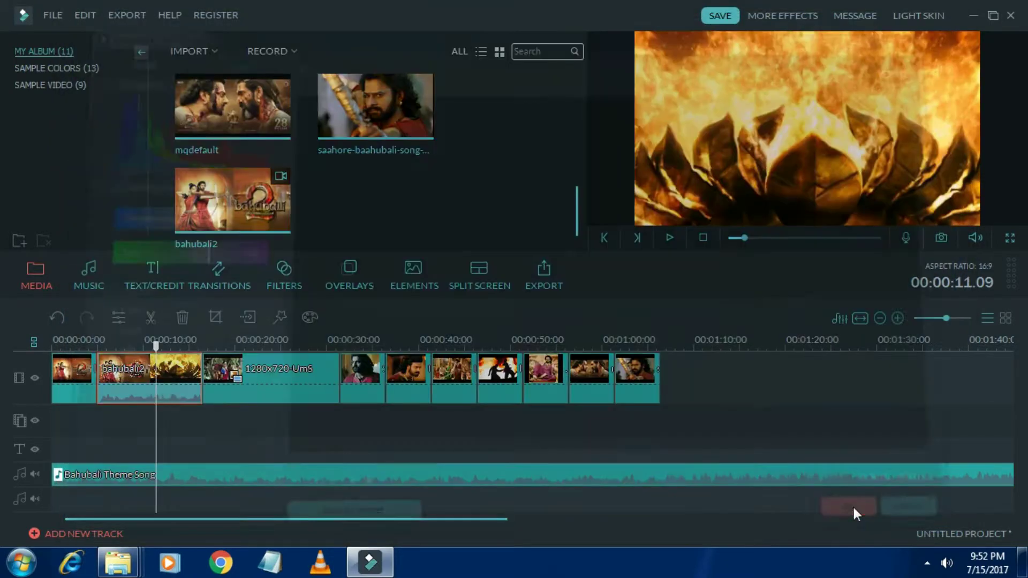
# Examine the Audio Mixer's pan and level controls for the video and music tracks
pyautogui.click(840, 318)
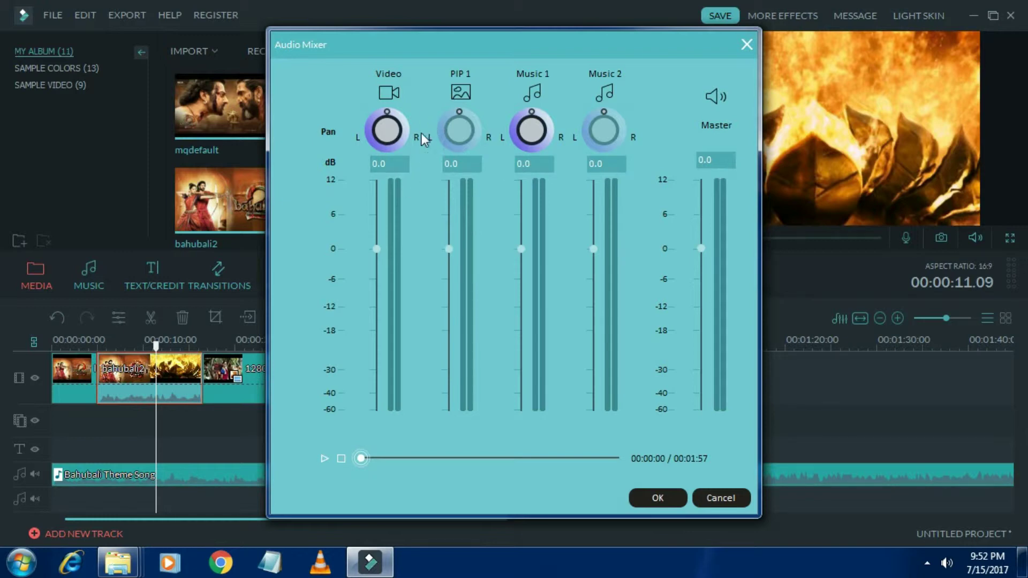
pyautogui.click(664, 500)
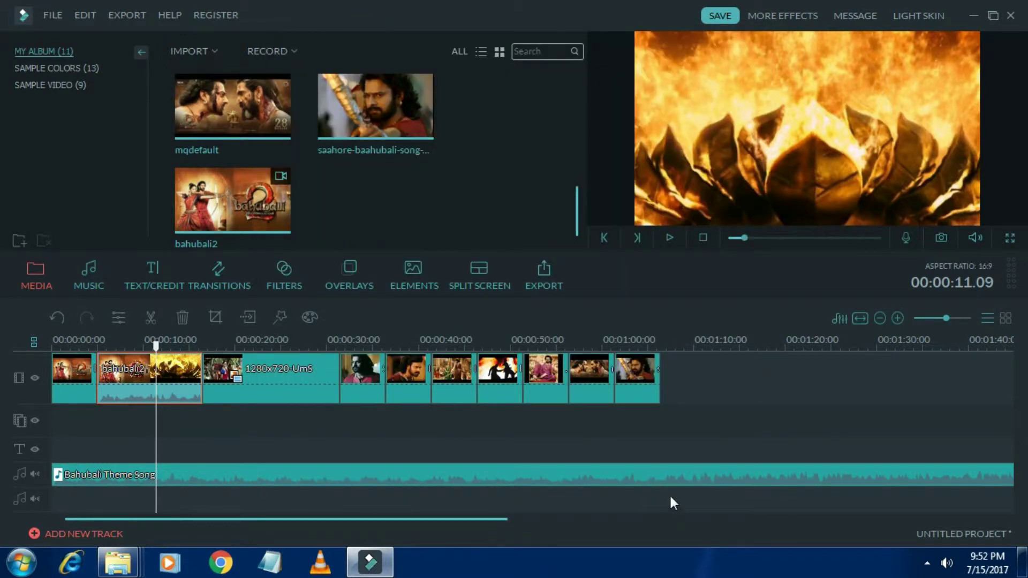
# Zoom the timeline out to show the entire Bahubali Theme Song, and view the clips in storyboard mode before returning to the timeline
pyautogui.click(898, 318)
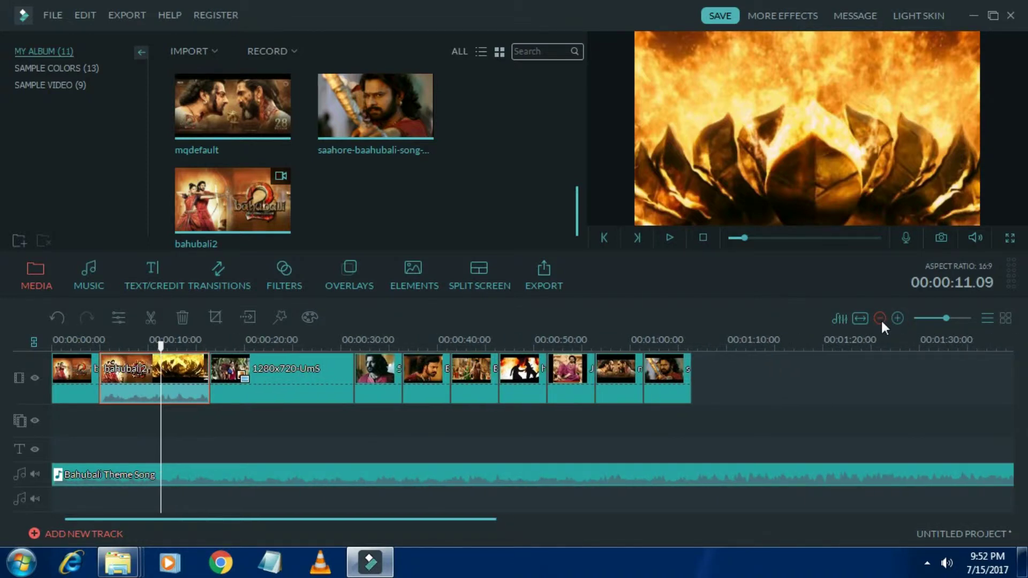
pyautogui.click(882, 319)
pyautogui.click(898, 318)
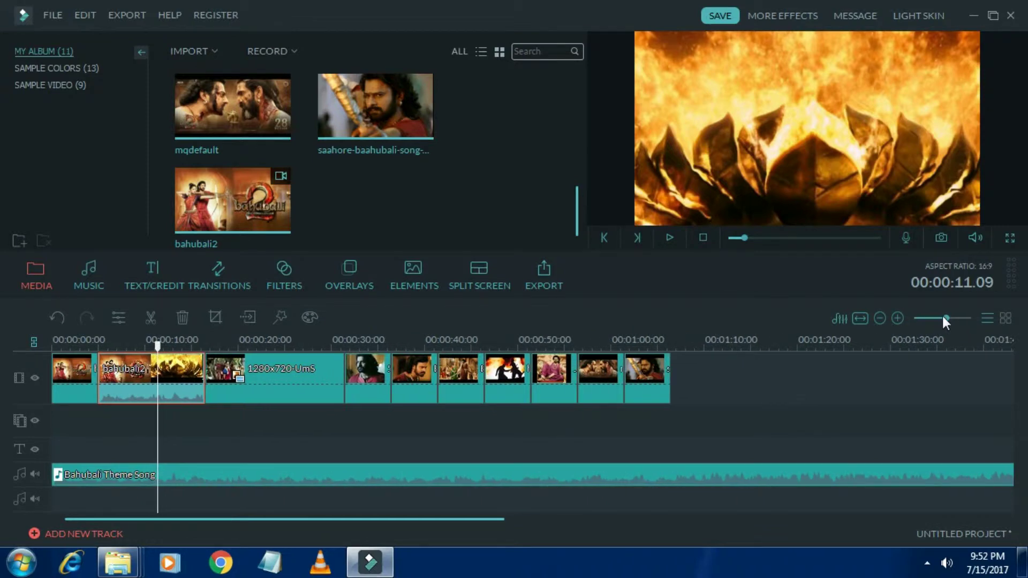
pyautogui.moveTo(944, 318)
pyautogui.mouseDown()
pyautogui.moveTo(930, 317)
pyautogui.moveTo(945, 321)
pyautogui.mouseUp()
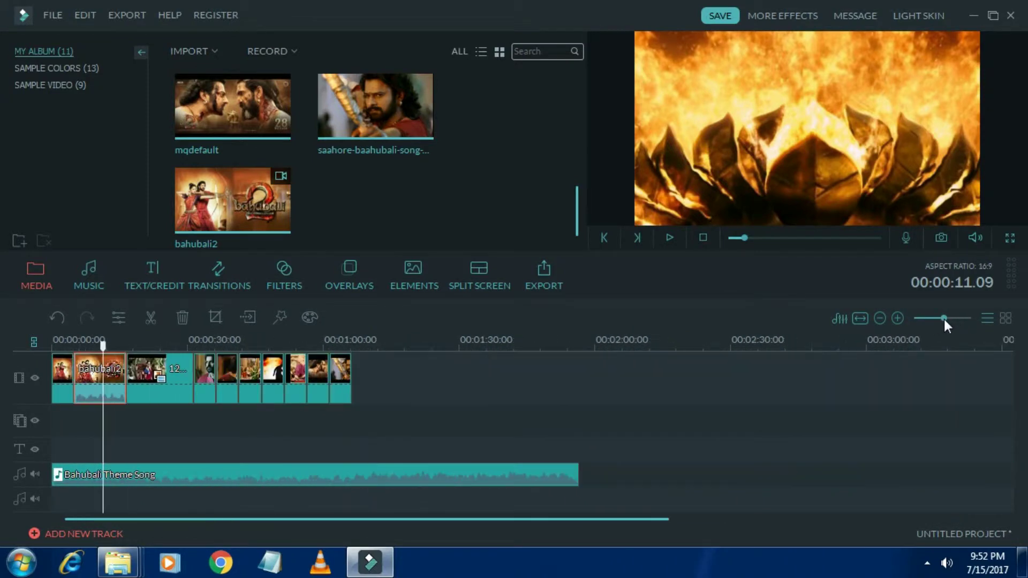
pyautogui.click(1005, 317)
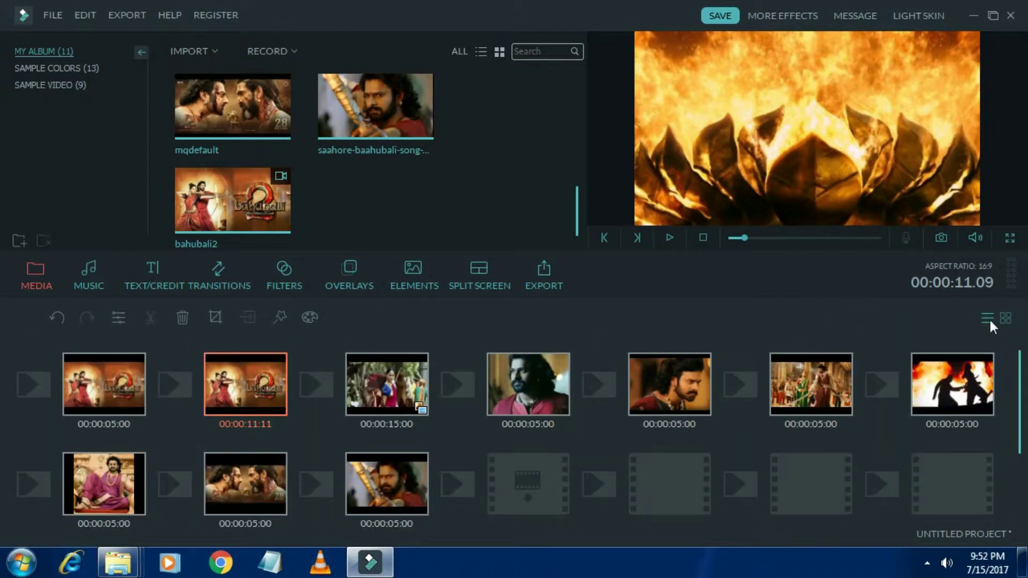
pyautogui.click(989, 317)
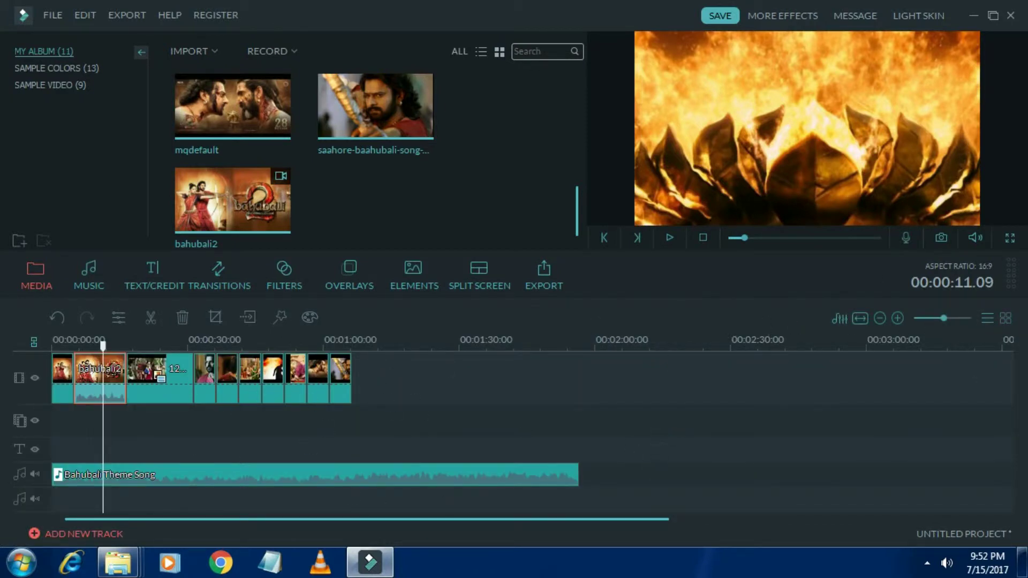
# Browse the built-in music library
pyautogui.click(91, 274)
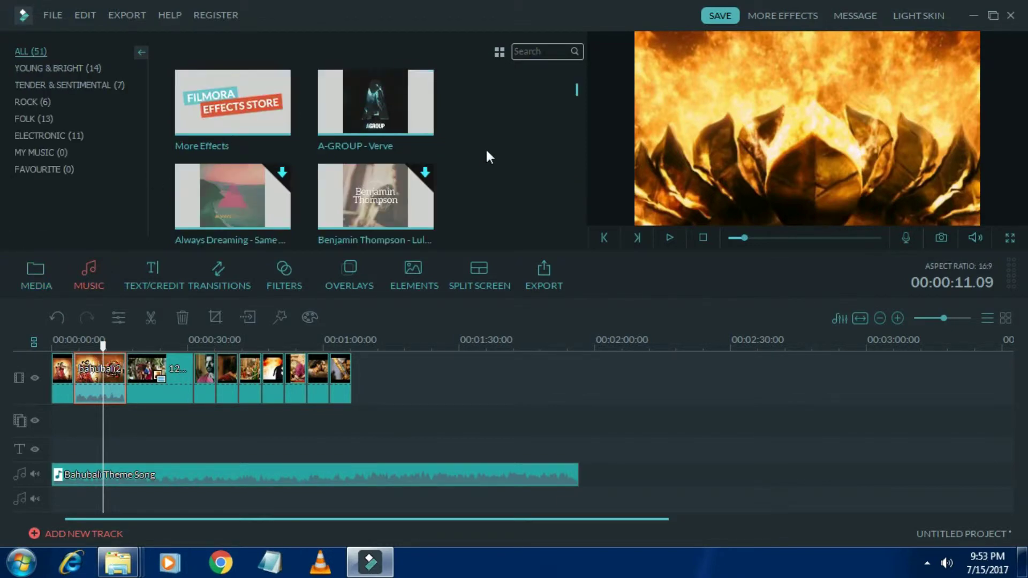
pyautogui.scroll(-6, 486, 147)
pyautogui.scroll(6, 486, 147)
# Add the LowerThirds 3 title to the text track at 00:00:11.09
pyautogui.click(148, 281)
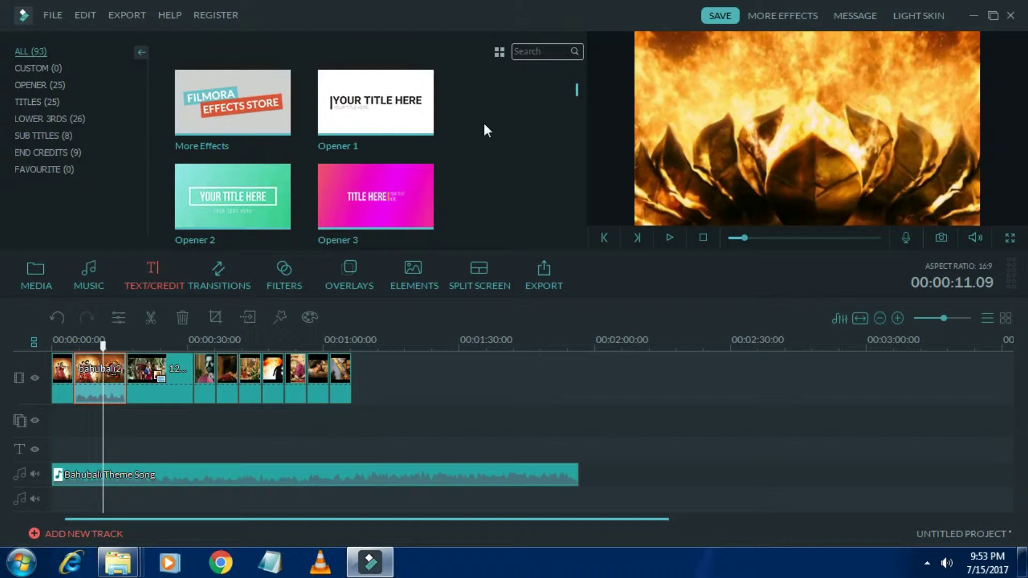
pyautogui.scroll(-1, 481, 129)
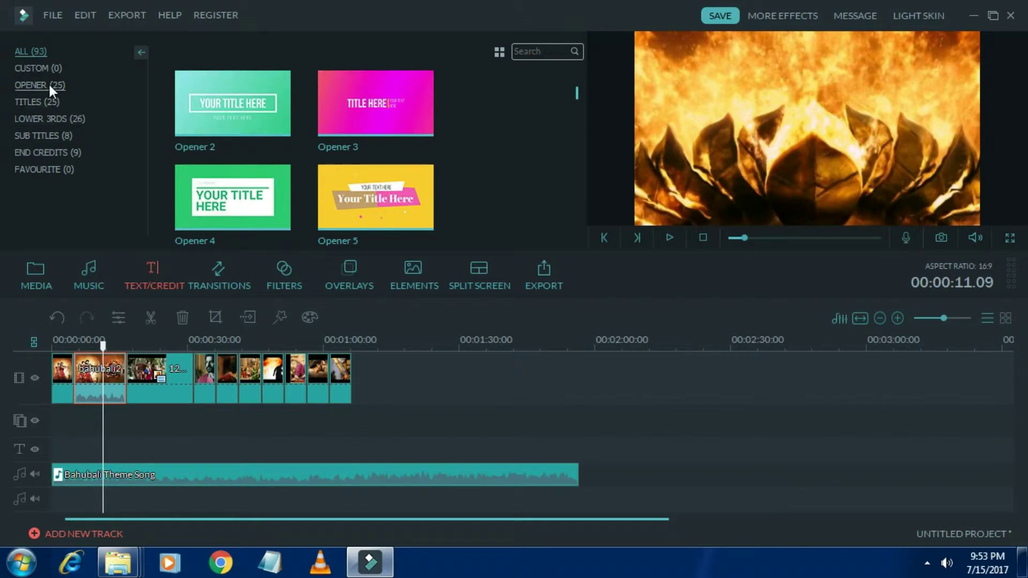
pyautogui.click(65, 119)
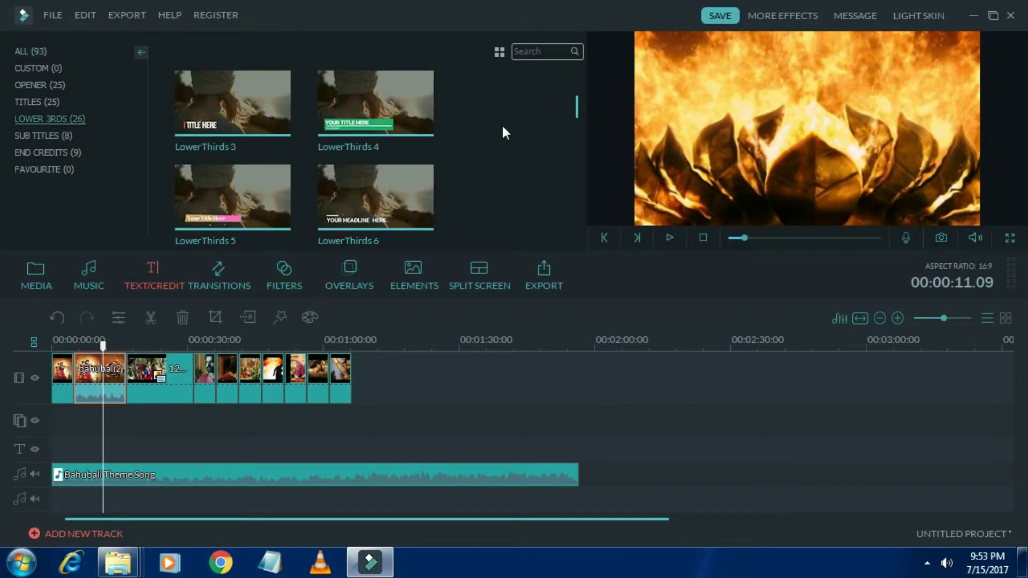
pyautogui.moveTo(255, 125)
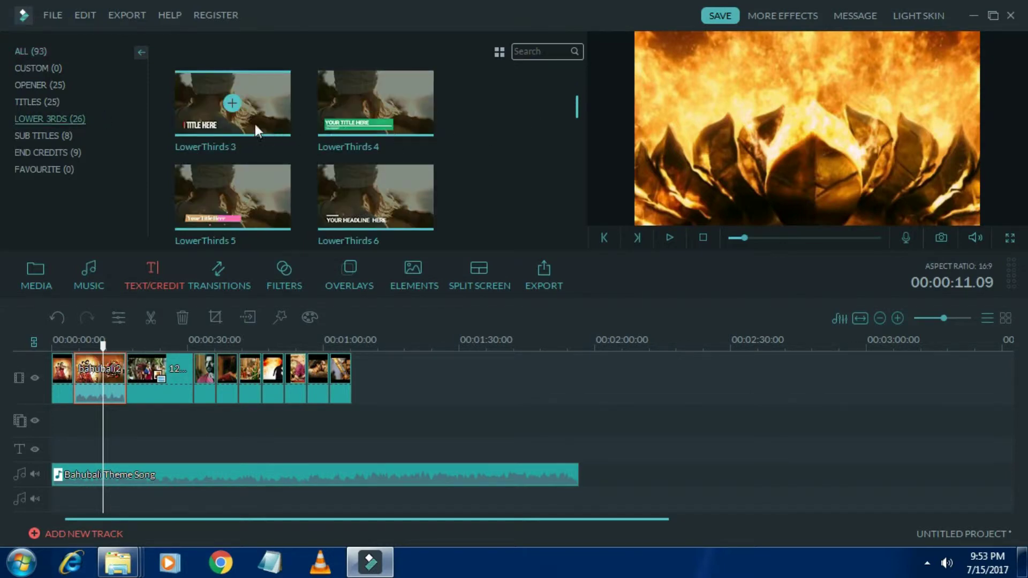
pyautogui.click(233, 106)
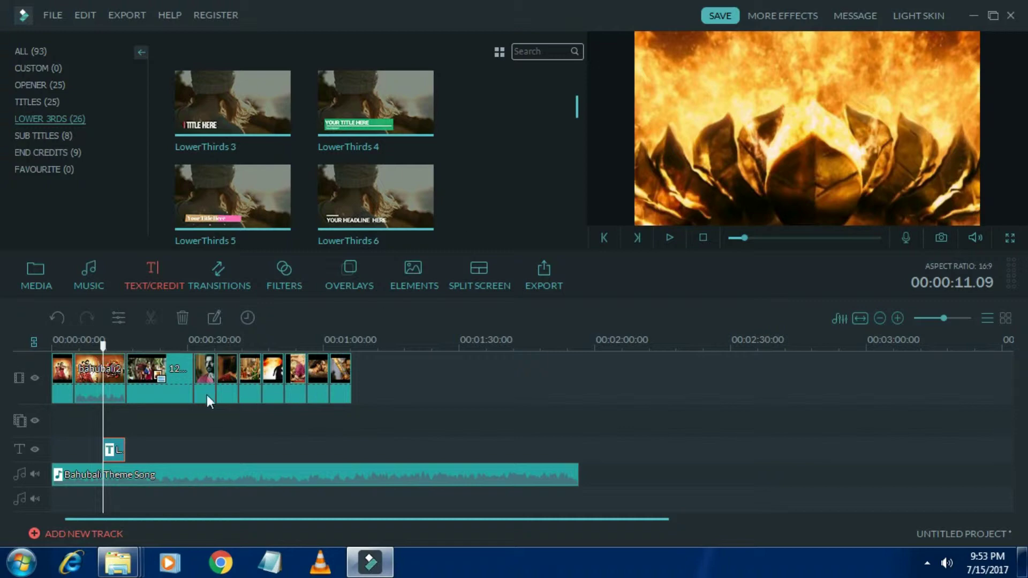
# Apply the Down Insert animation to the LowerThirds 3 title and colour its text orange
pyautogui.doubleClick(116, 449)
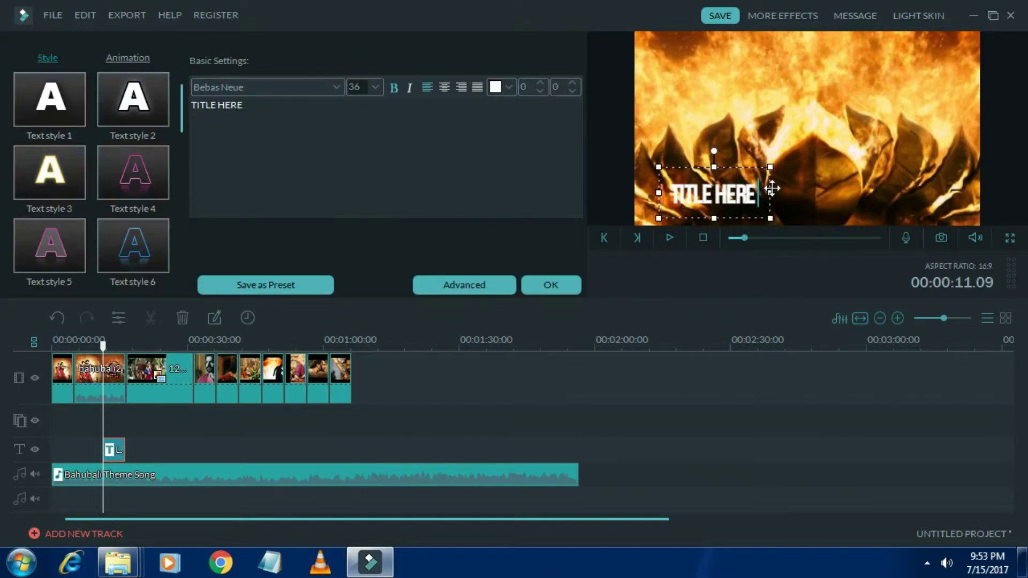
pyautogui.click(117, 61)
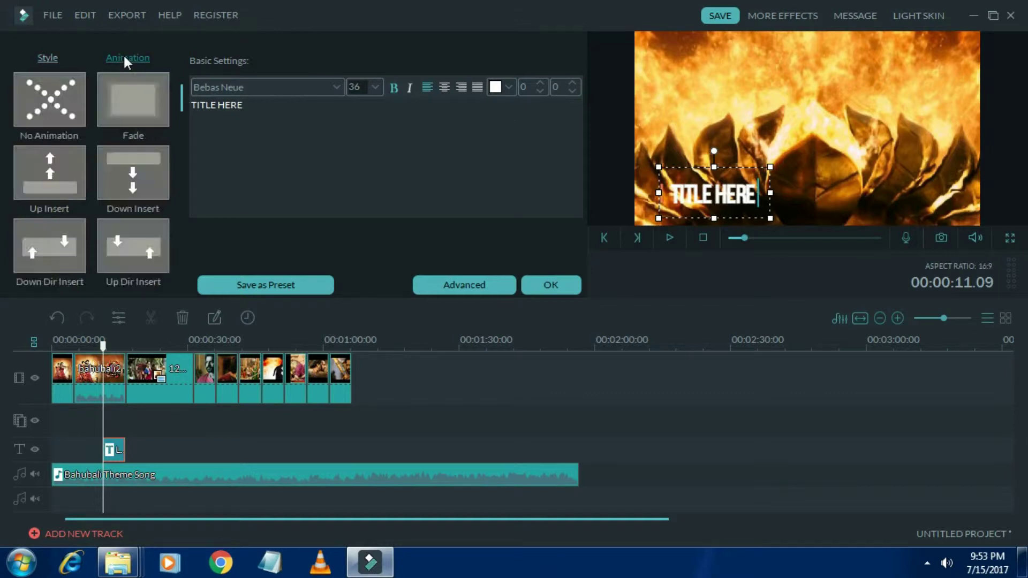
pyautogui.click(133, 173)
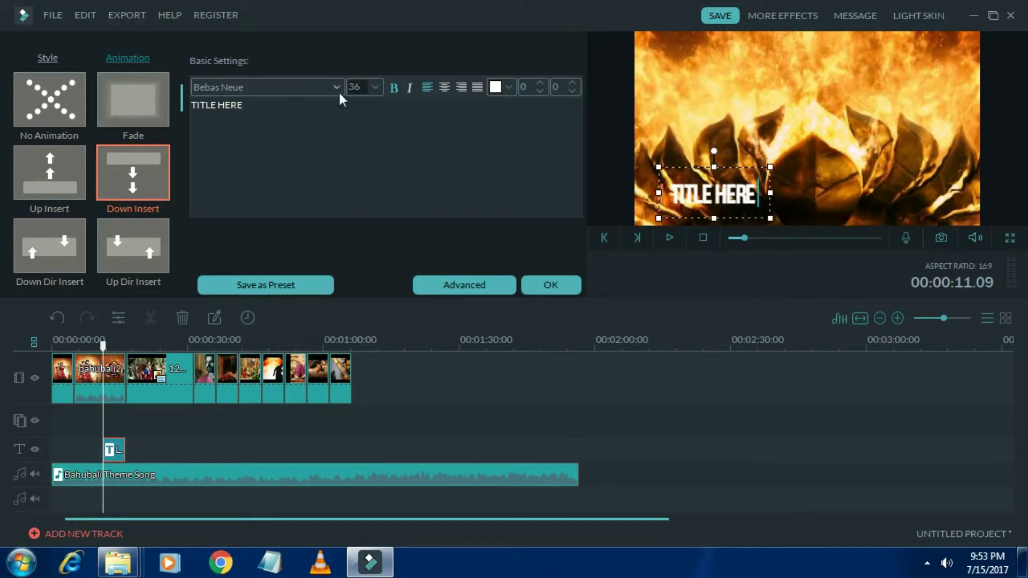
pyautogui.click(509, 87)
pyautogui.click(508, 118)
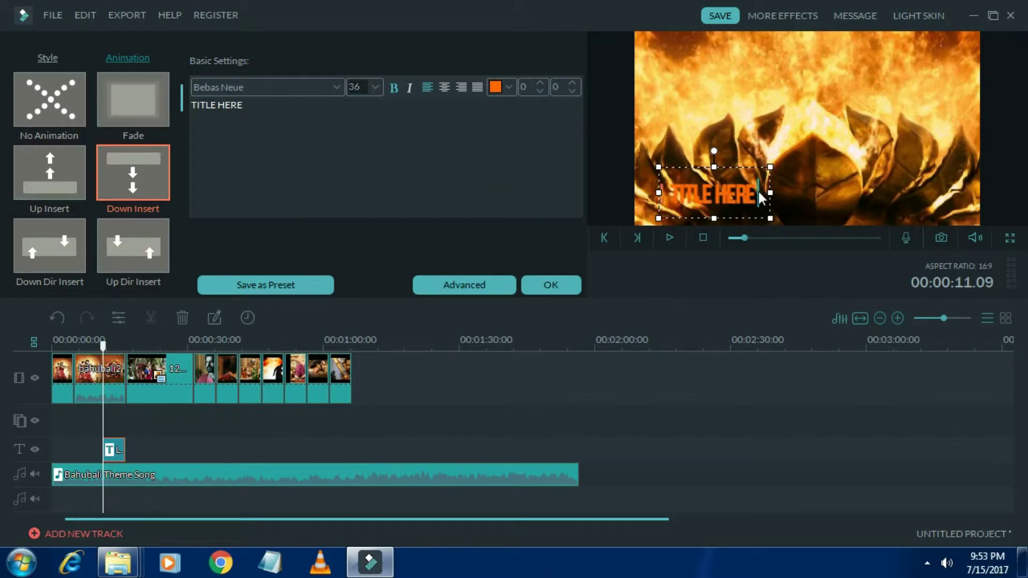
# Replace the LowerThirds 3 title's placeholder text with "subscrib video world", apply the change and preview the title in playback
pyautogui.click(266, 103)
pyautogui.press('BackSpace')
pyautogui.press('BackSpace')
pyautogui.press('BackSpace')
pyautogui.press('BackSpace')
pyautogui.press('BackSpace')
pyautogui.press('BackSpace')
pyautogui.press('BackSpace')
pyautogui.press('BackSpace')
pyautogui.press('BackSpace')
pyautogui.press('BackSpace')
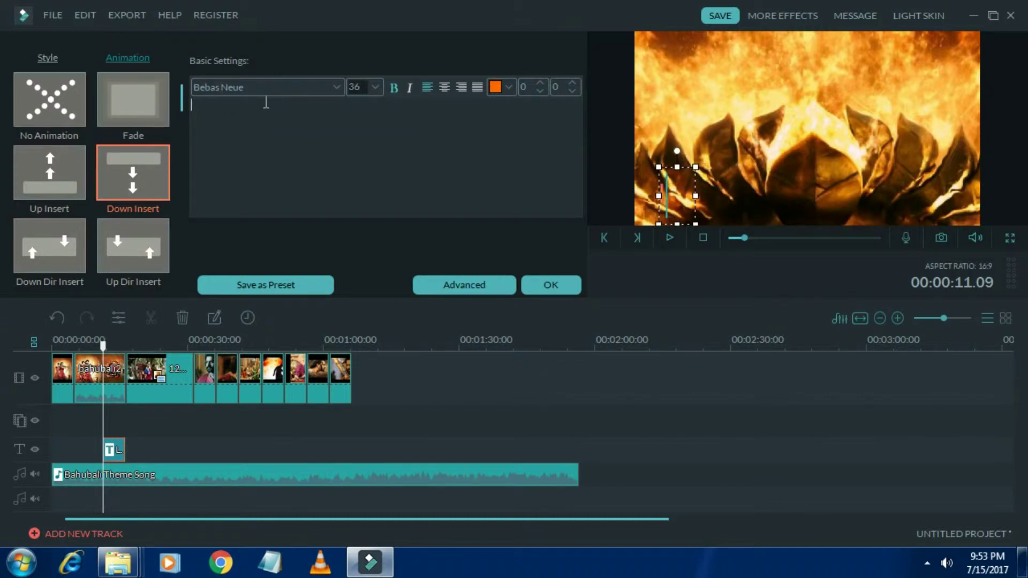
pyautogui.write('s')
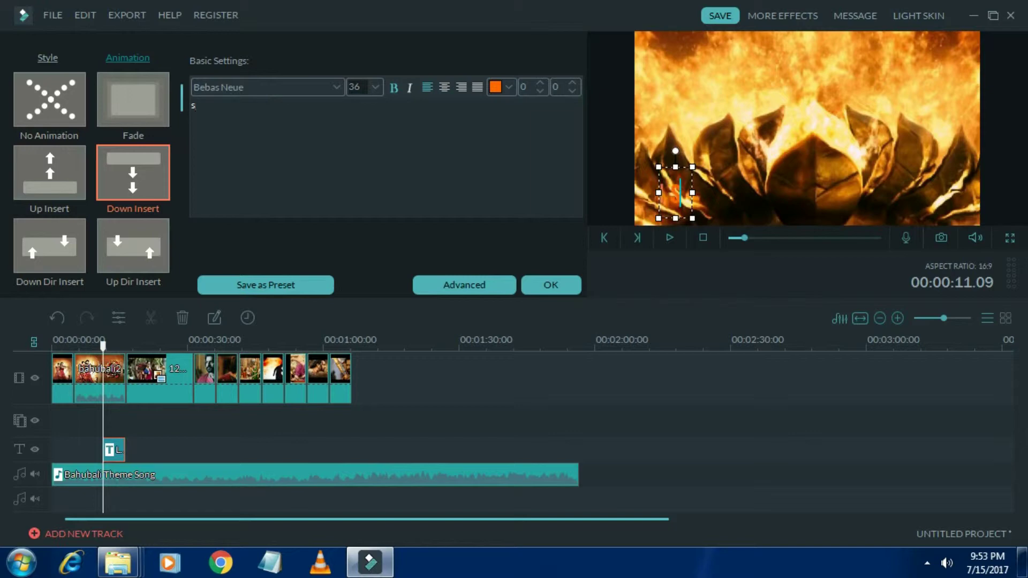
pyautogui.write('ub')
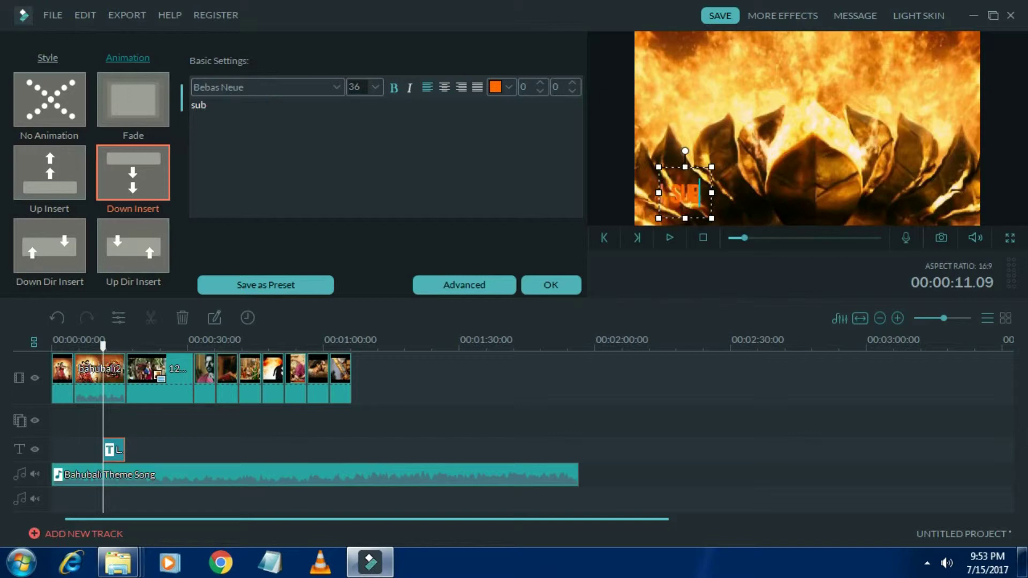
pyautogui.write('scri')
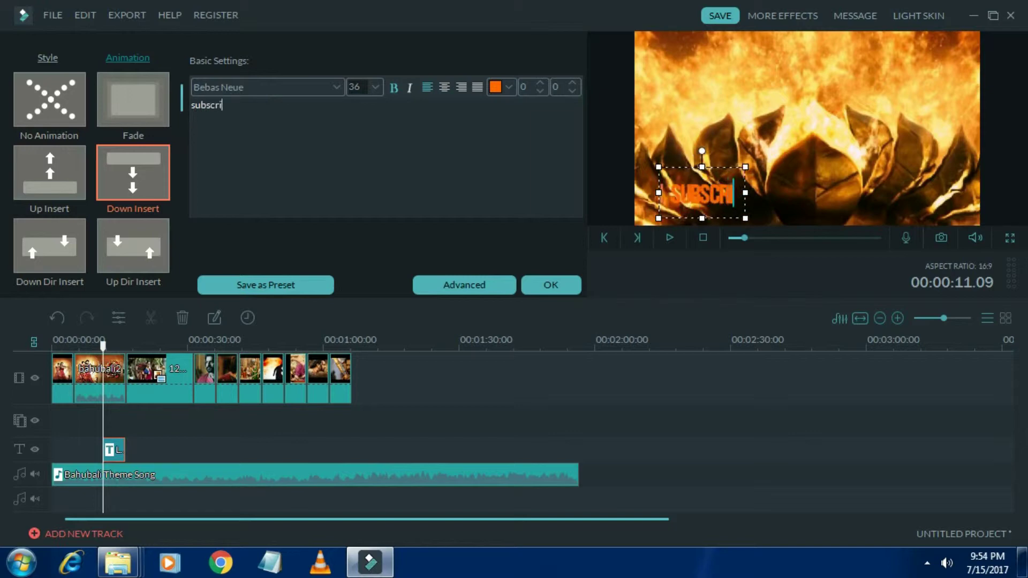
pyautogui.write('b')
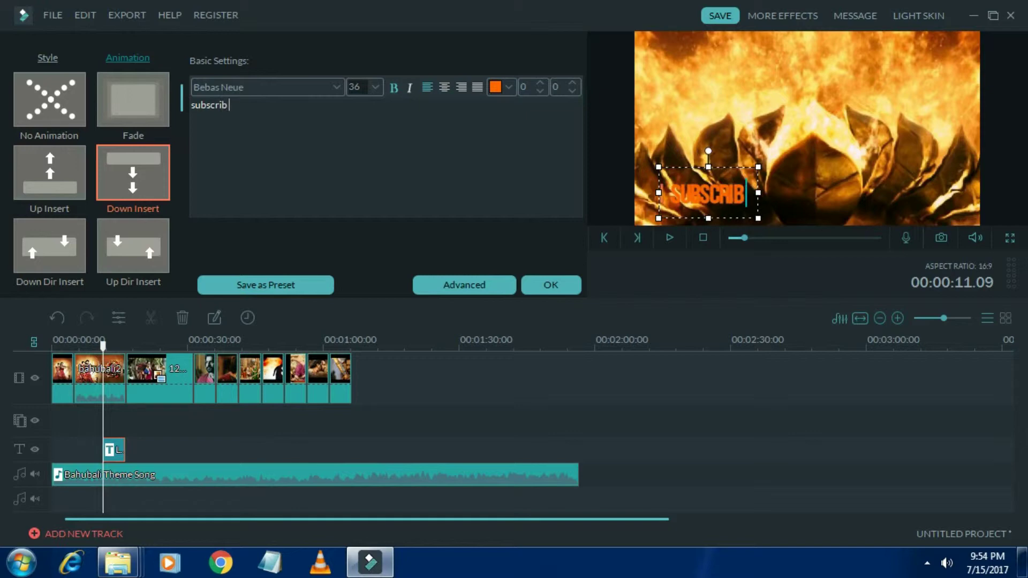
pyautogui.write(' vid')
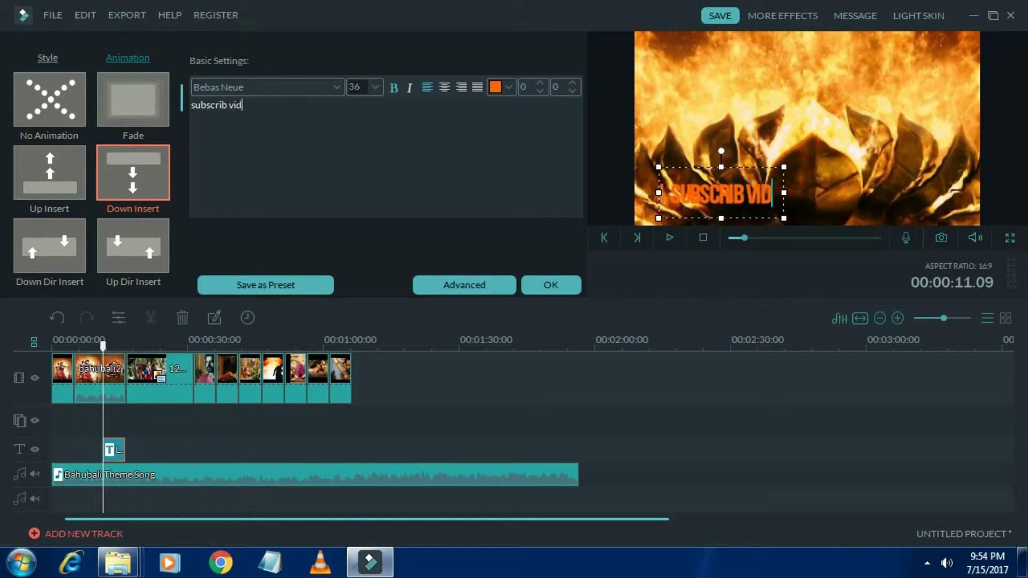
pyautogui.write('eo wo')
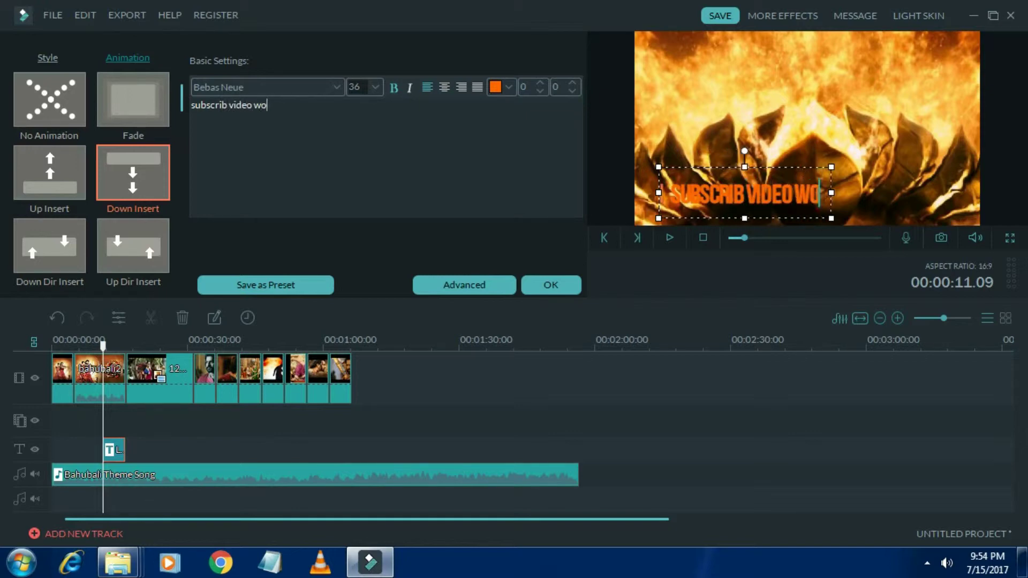
pyautogui.write('rld')
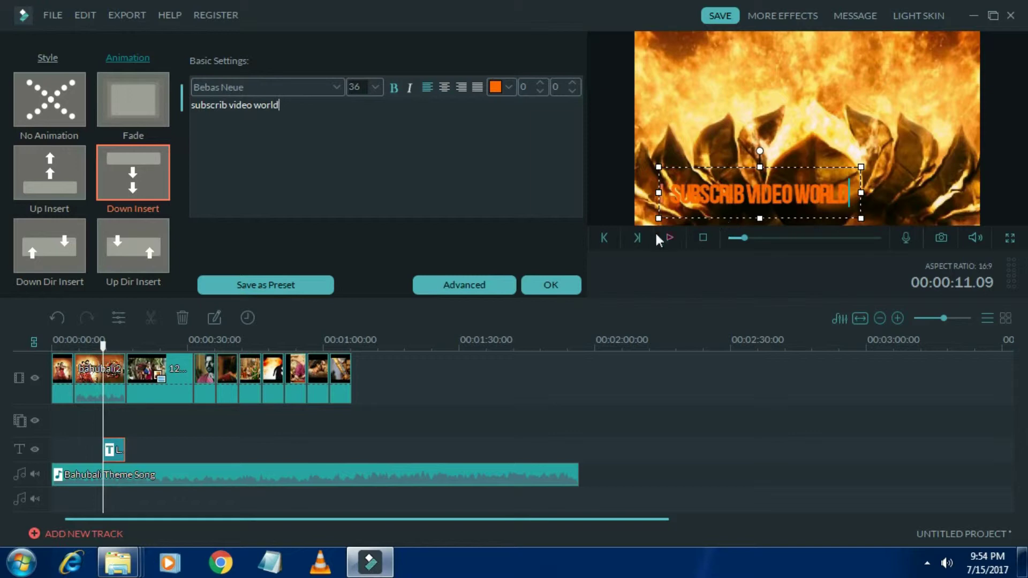
pyautogui.click(557, 284)
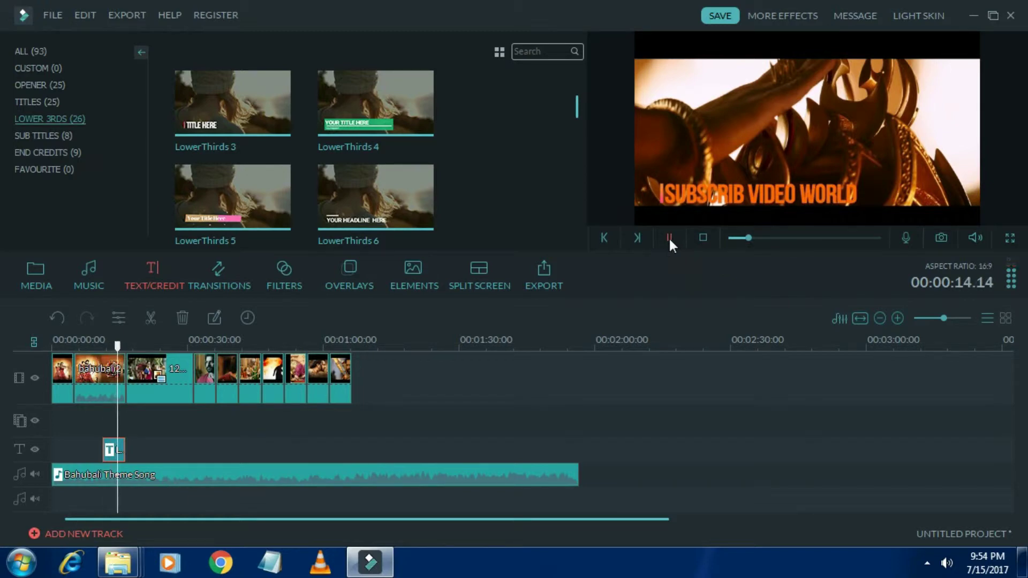
pyautogui.click(670, 237)
# Add the Bar transition between the fifth and sixth clips on the video track and preview it in playback
pyautogui.click(209, 286)
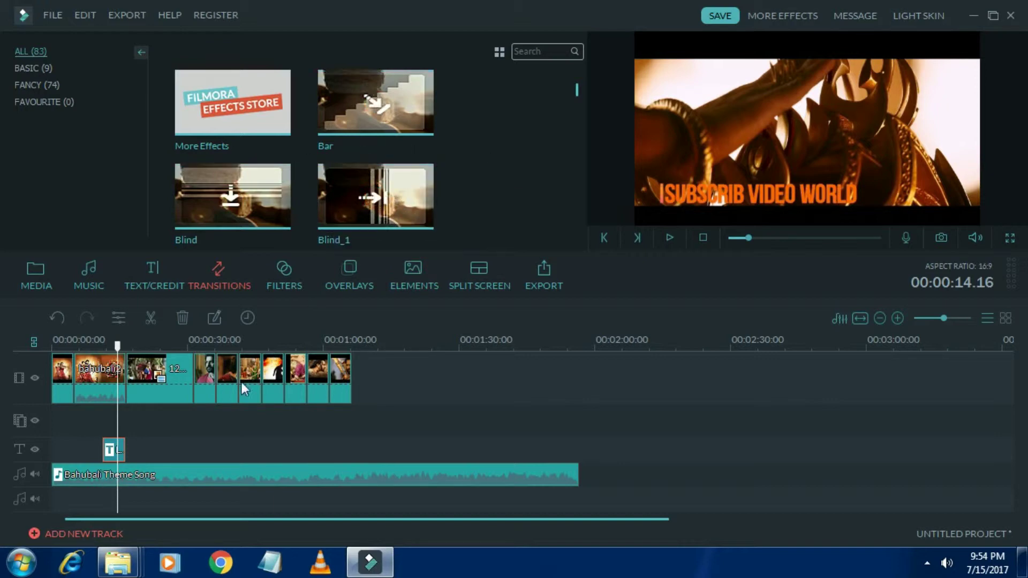
pyautogui.click(209, 378)
pyautogui.press('space')
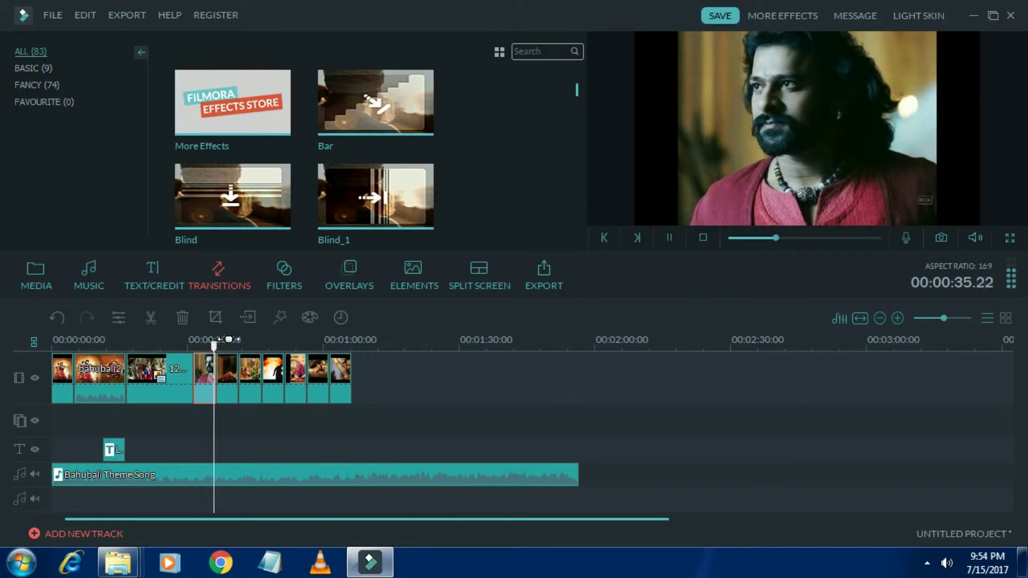
pyautogui.click(668, 237)
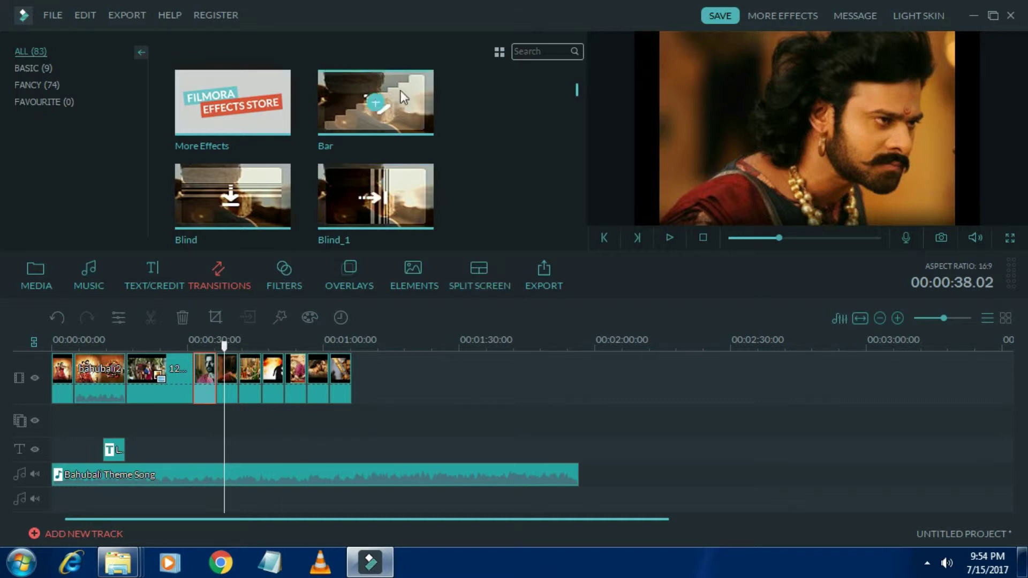
pyautogui.click(376, 103)
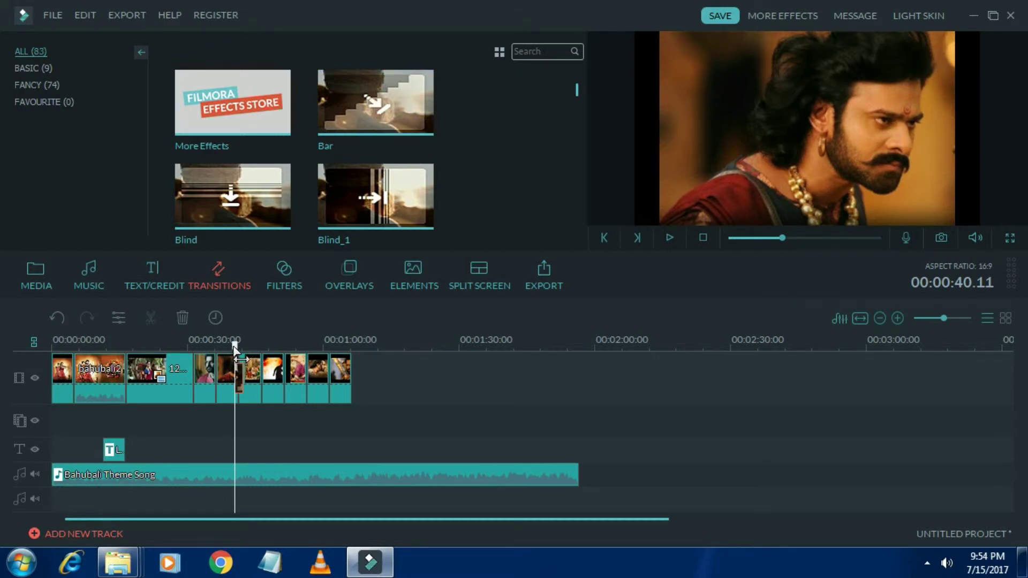
pyautogui.moveTo(234, 347); pyautogui.dragTo(230, 347)
pyautogui.click(670, 237)
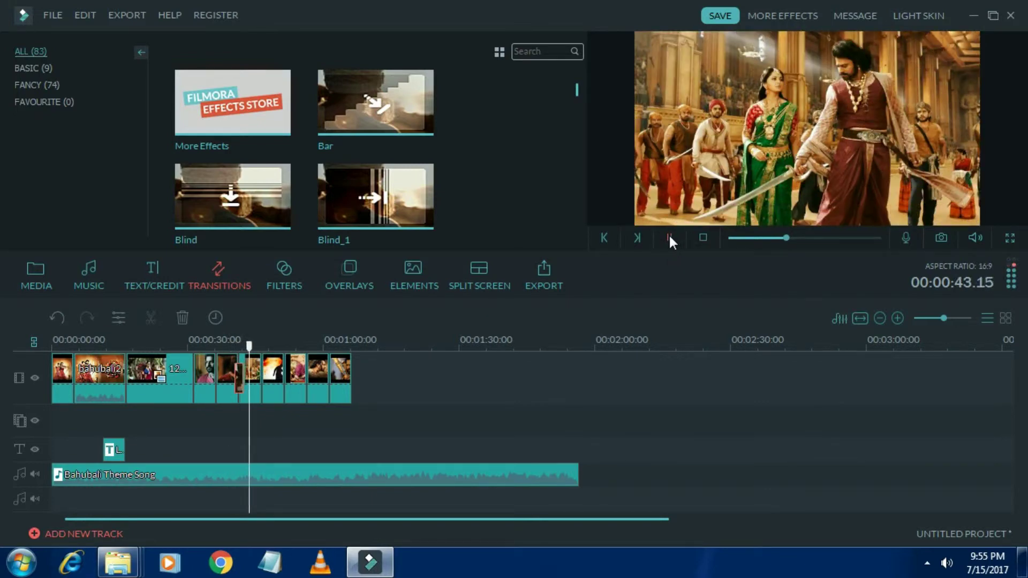
pyautogui.click(669, 236)
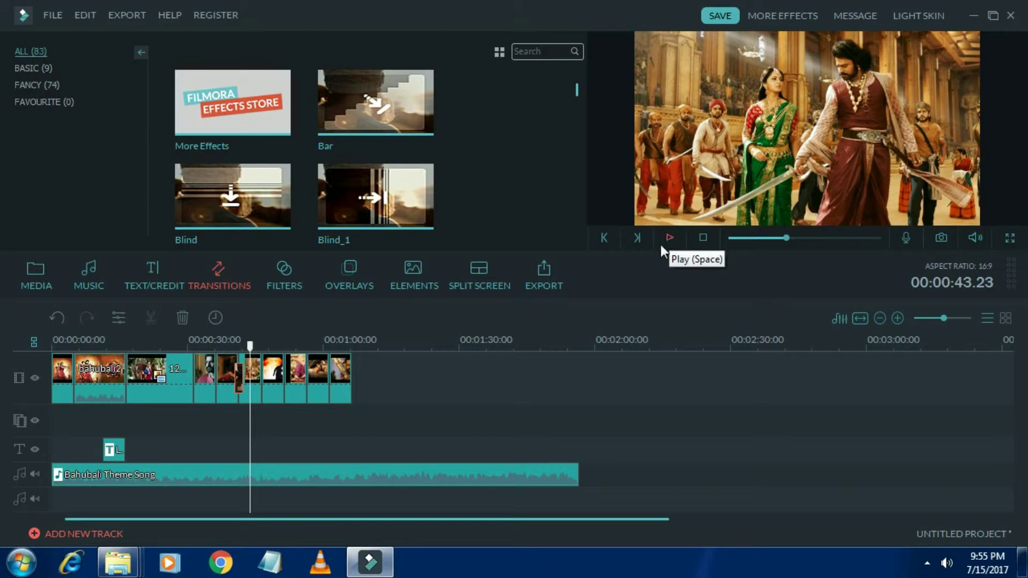
# Add the Holiday filter at the start of the timeline over the first clip and preview it in playback
pyautogui.click(278, 278)
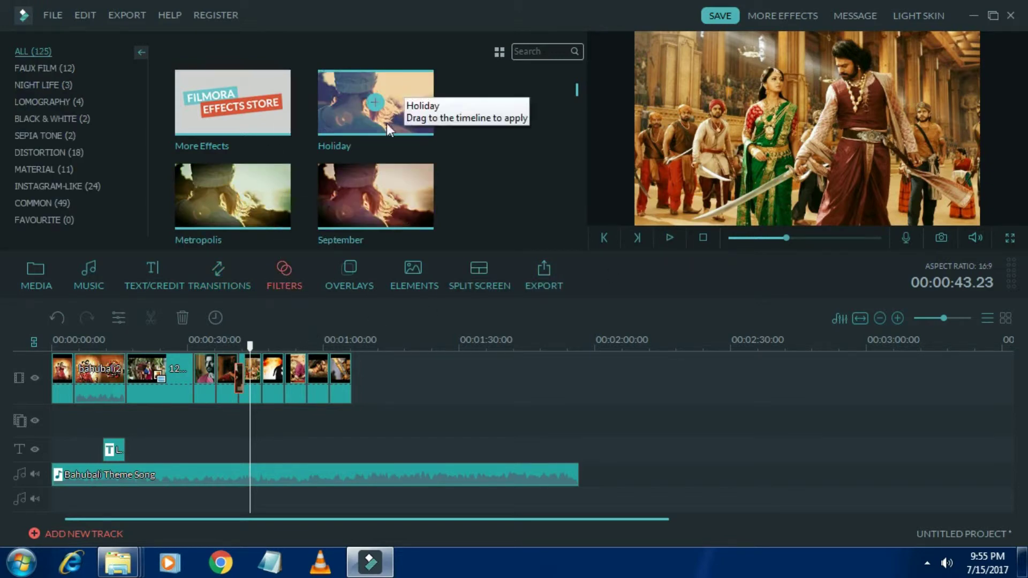
pyautogui.moveTo(250, 345); pyautogui.dragTo(30, 358)
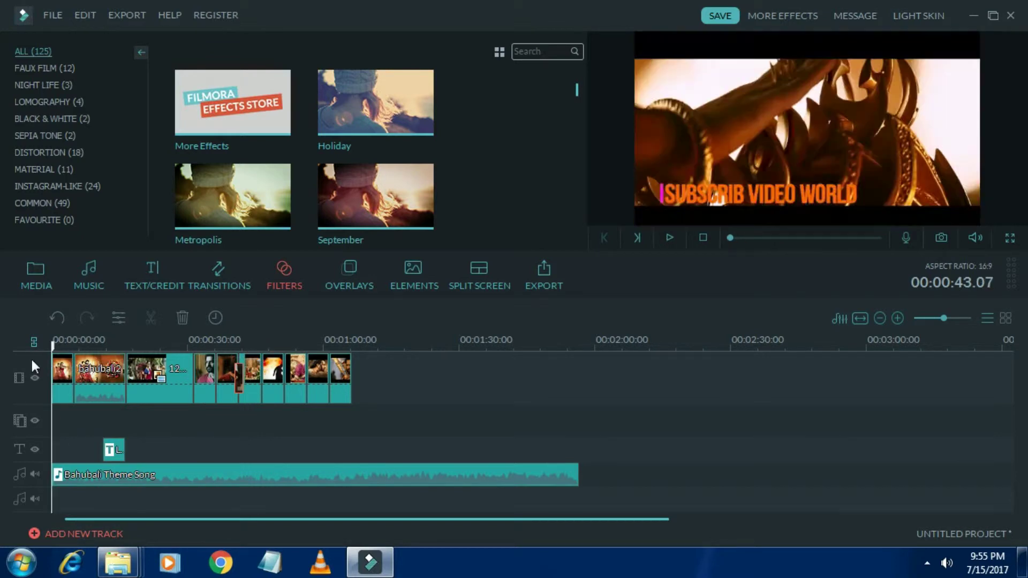
pyautogui.moveTo(339, 111)
pyautogui.click(377, 104)
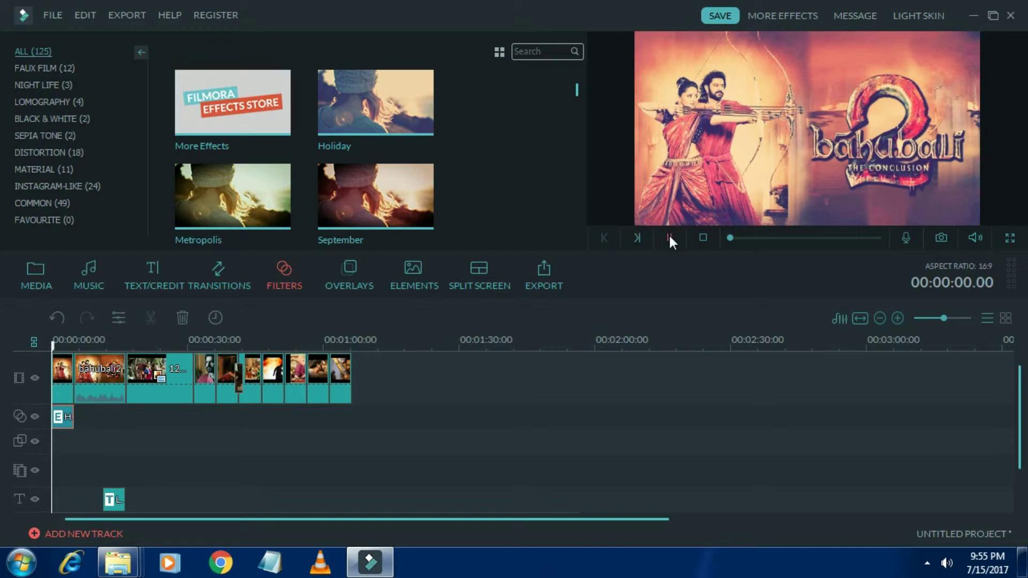
pyautogui.click(669, 236)
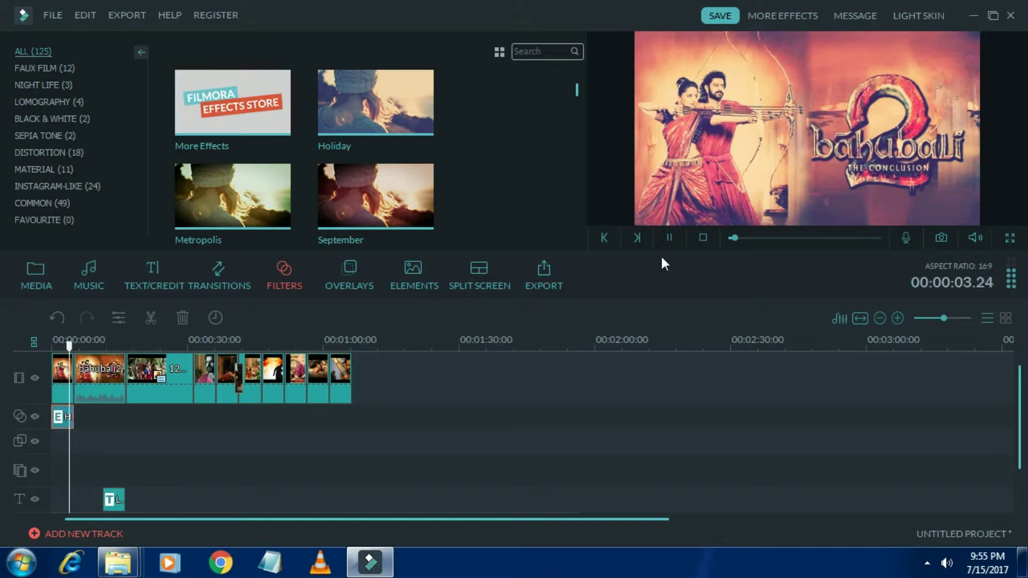
pyautogui.click(668, 236)
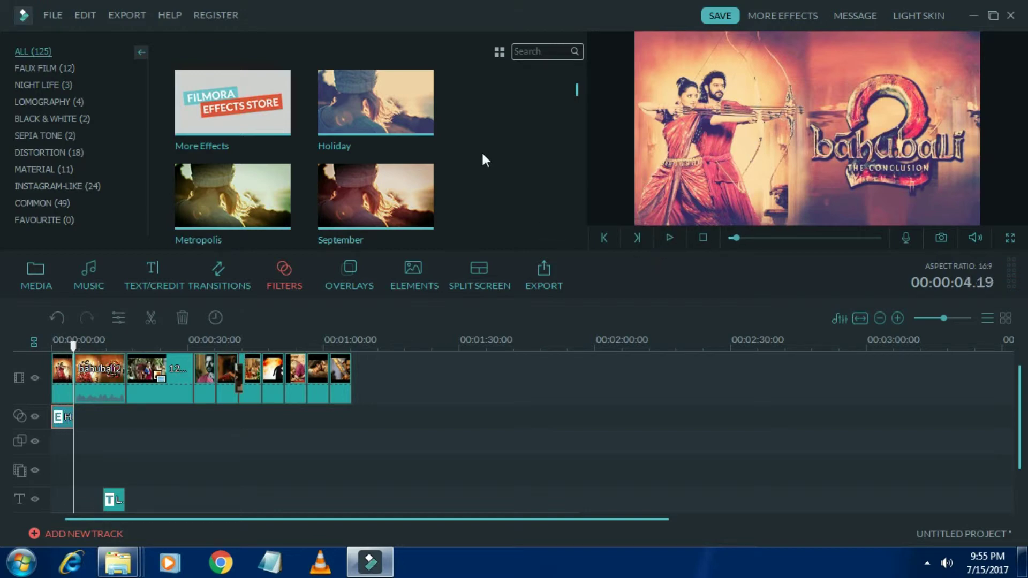
pyautogui.scroll(-3, 481, 153)
pyautogui.scroll(3, 481, 155)
# Add the Silent Film overlay at 00:00:04.19 and preview it in playback
pyautogui.click(349, 272)
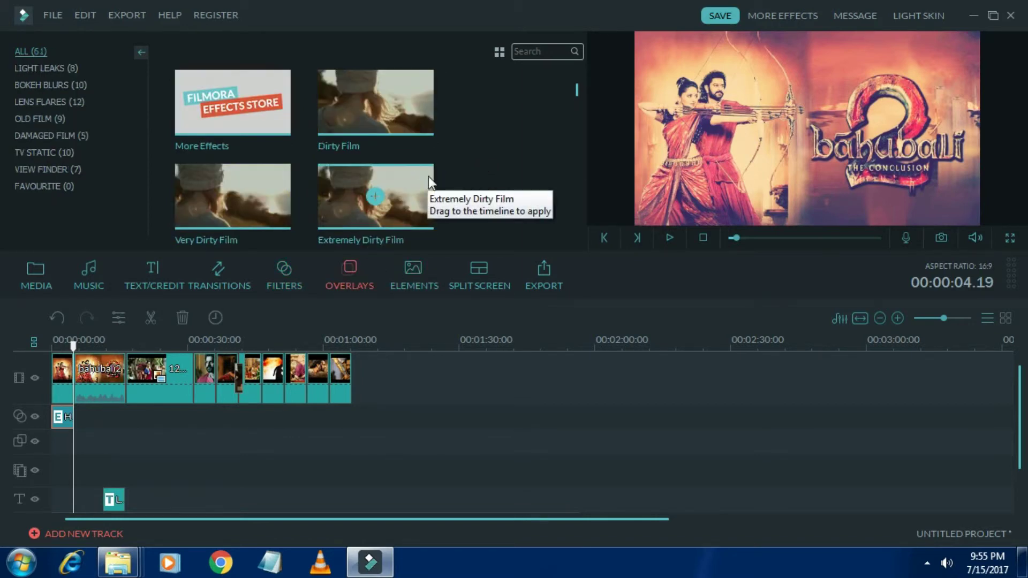
pyautogui.scroll(-2, 474, 141)
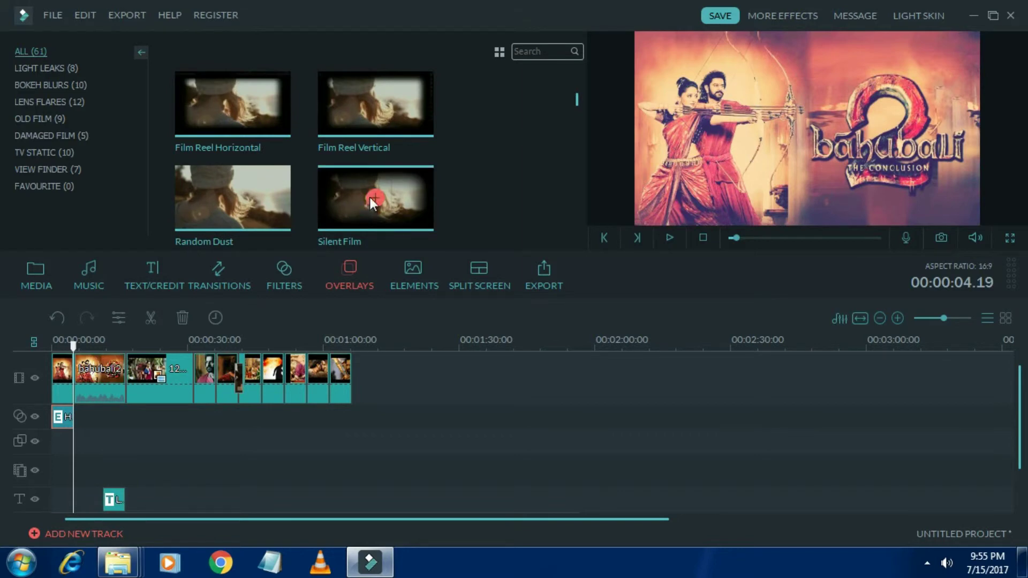
pyautogui.click(374, 199)
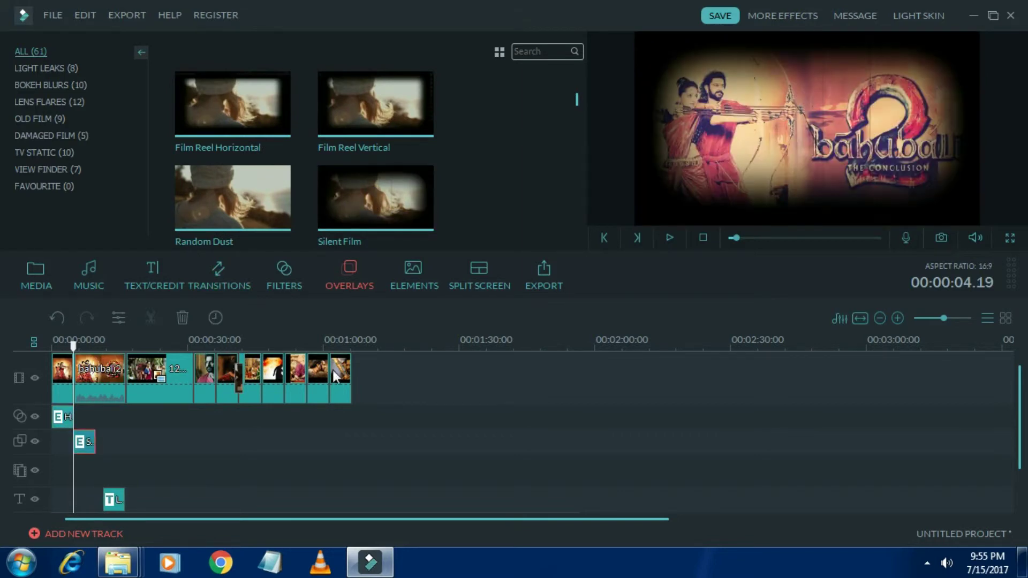
pyautogui.click(672, 233)
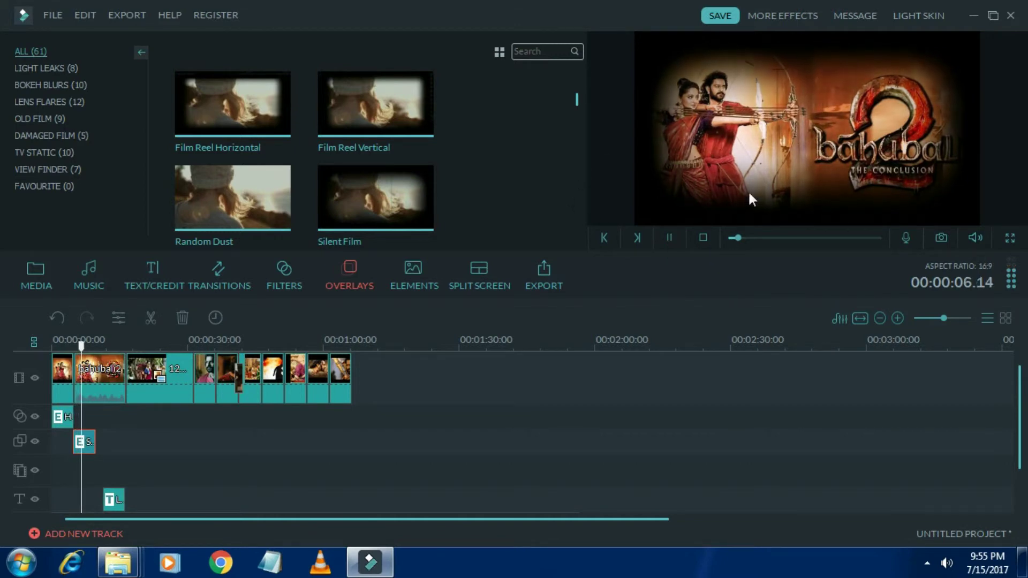
pyautogui.click(670, 236)
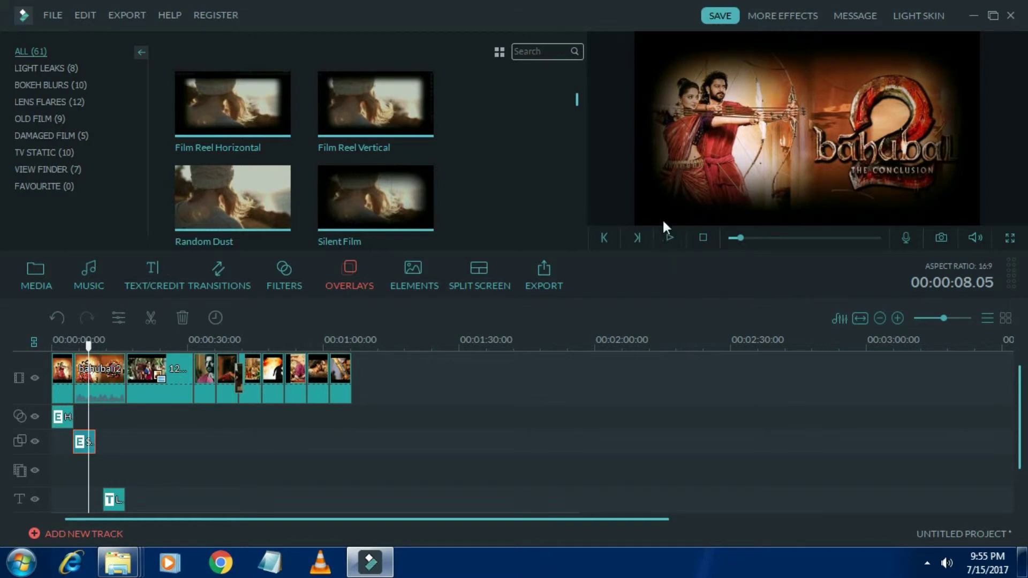
# Browse the elements library, including the badge and hand-drawn elements
pyautogui.click(409, 275)
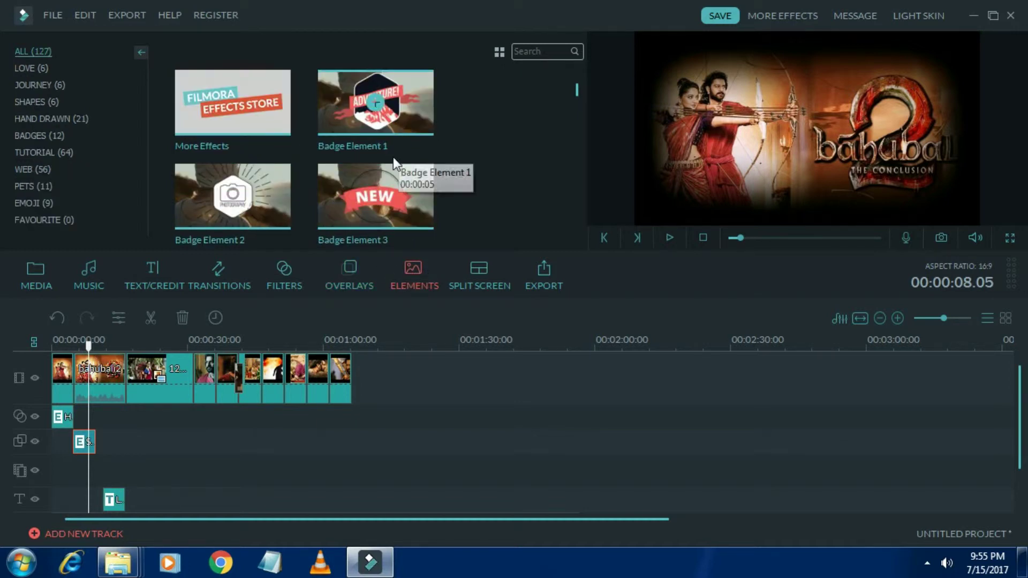
pyautogui.scroll(-3, 472, 132)
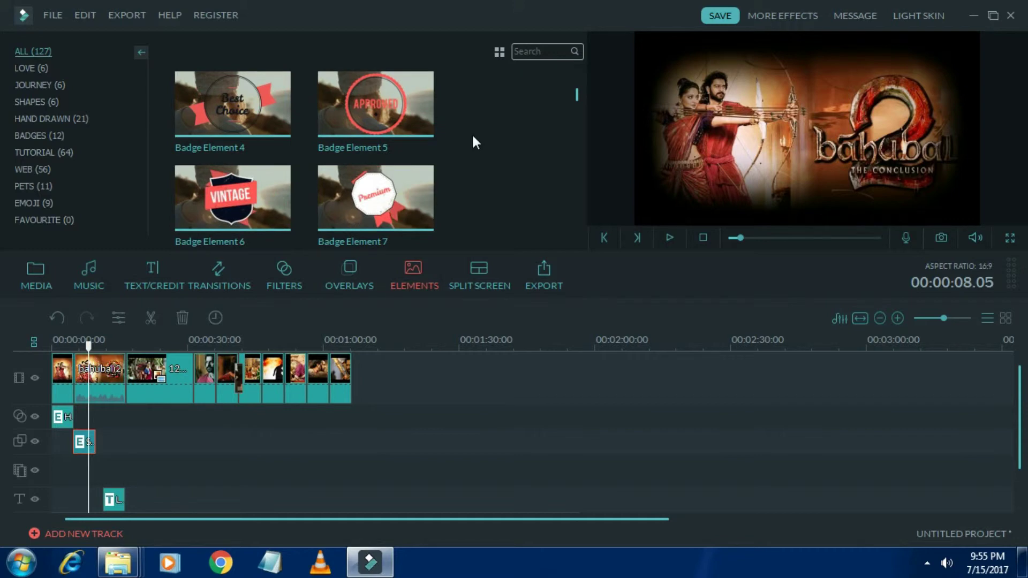
pyautogui.scroll(1, 471, 133)
pyautogui.scroll(-1, 460, 130)
pyautogui.scroll(-10, 458, 128)
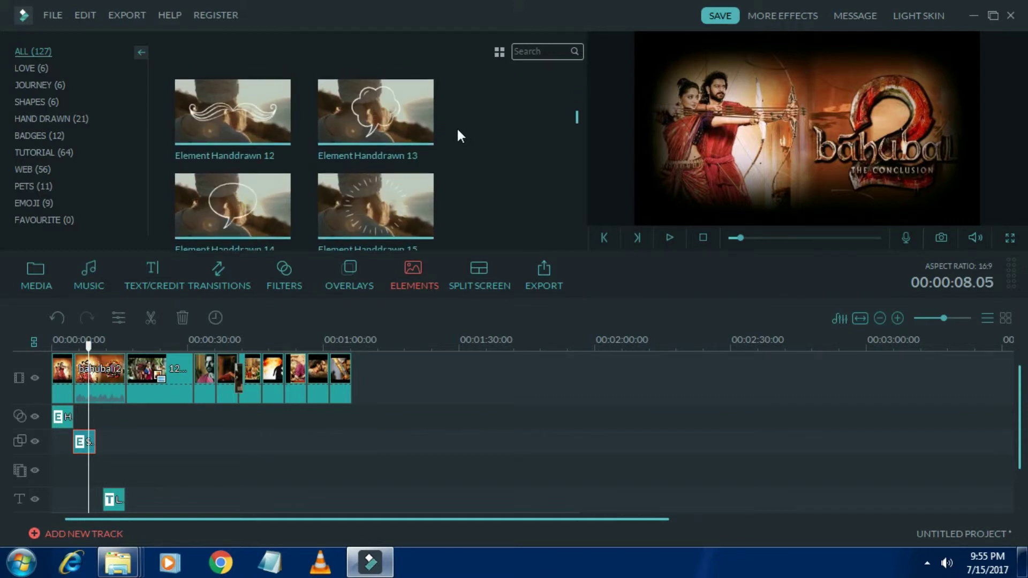
pyautogui.scroll(8, 457, 126)
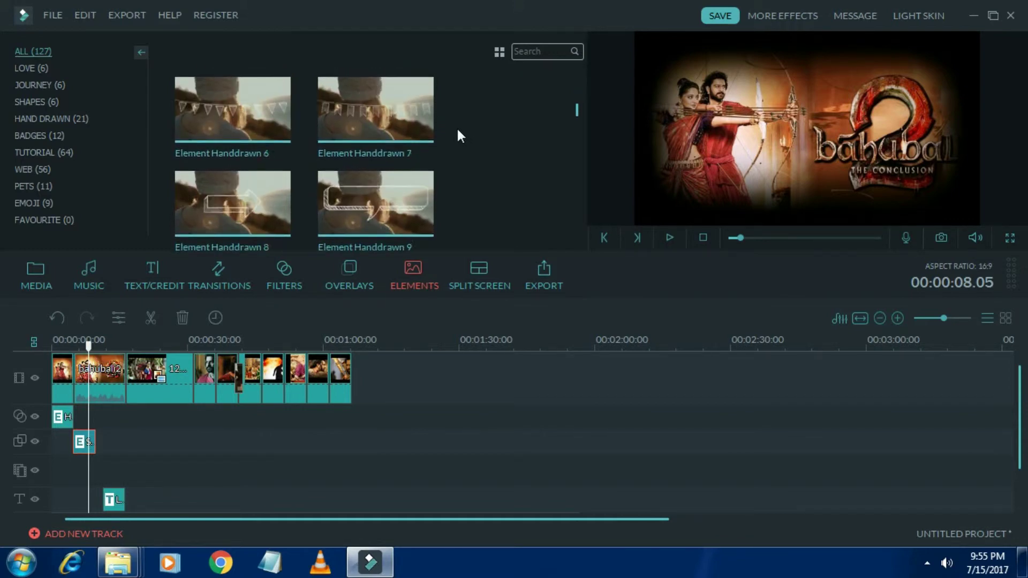
# Insert the letterboxed two-pane split screen after the first clip and fill both drop zones with the 1280x720-UmS clip
pyautogui.click(487, 268)
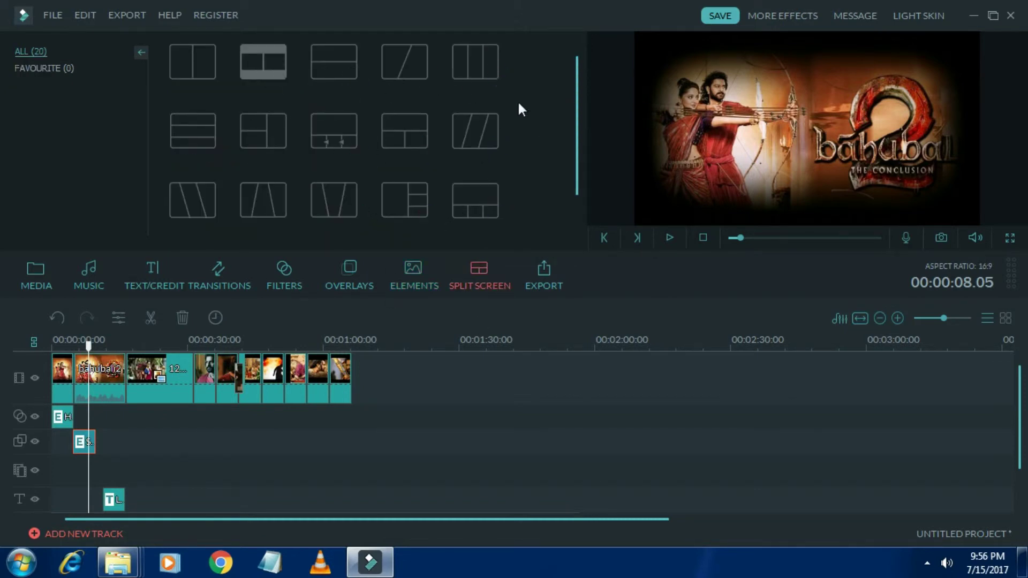
pyautogui.click(286, 75)
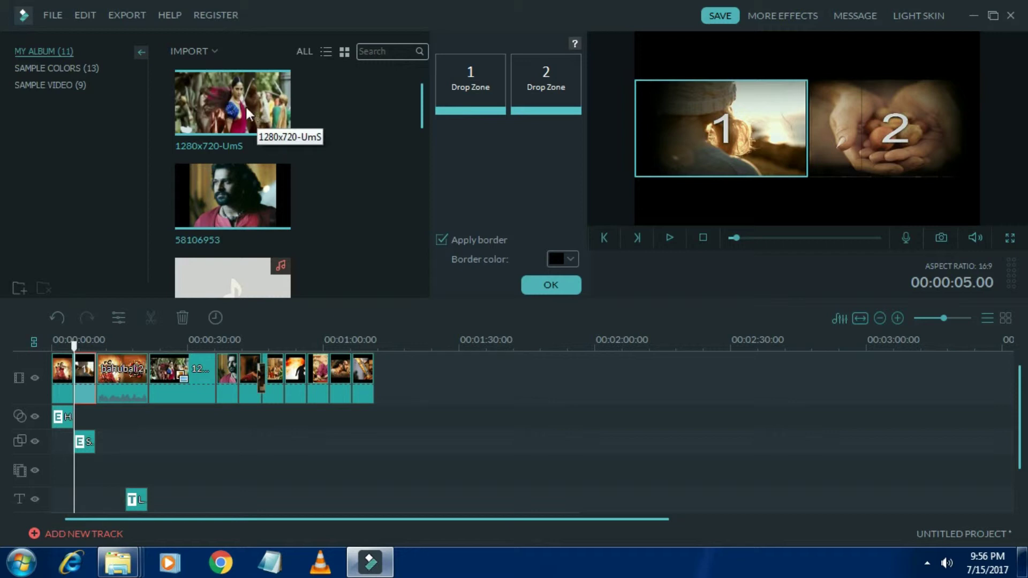
pyautogui.moveTo(242, 114); pyautogui.dragTo(470, 94)
pyautogui.moveTo(236, 116); pyautogui.dragTo(546, 89)
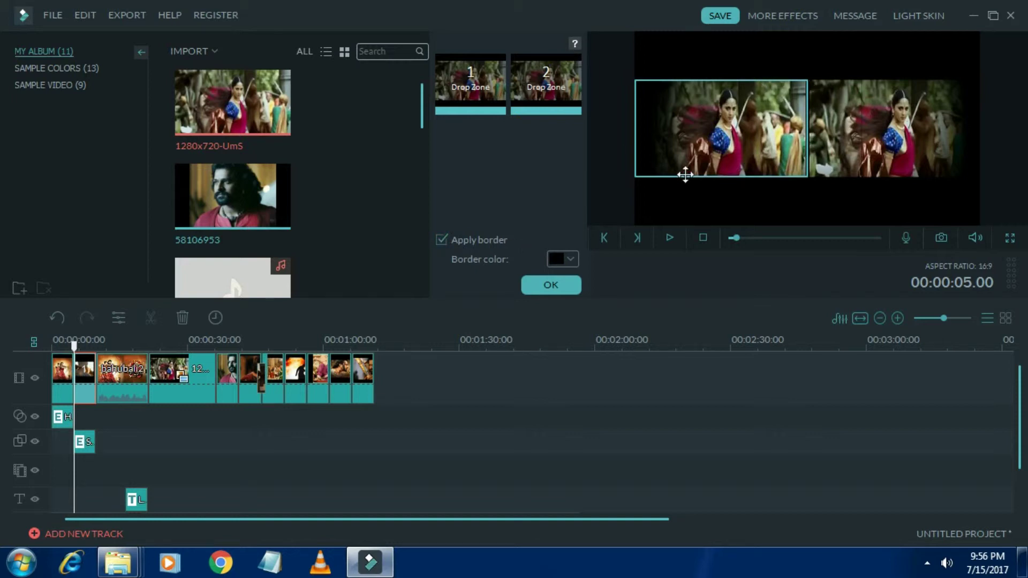
# Set the split screen's border colour to orange and apply the split-screen settings
pyautogui.click(573, 259)
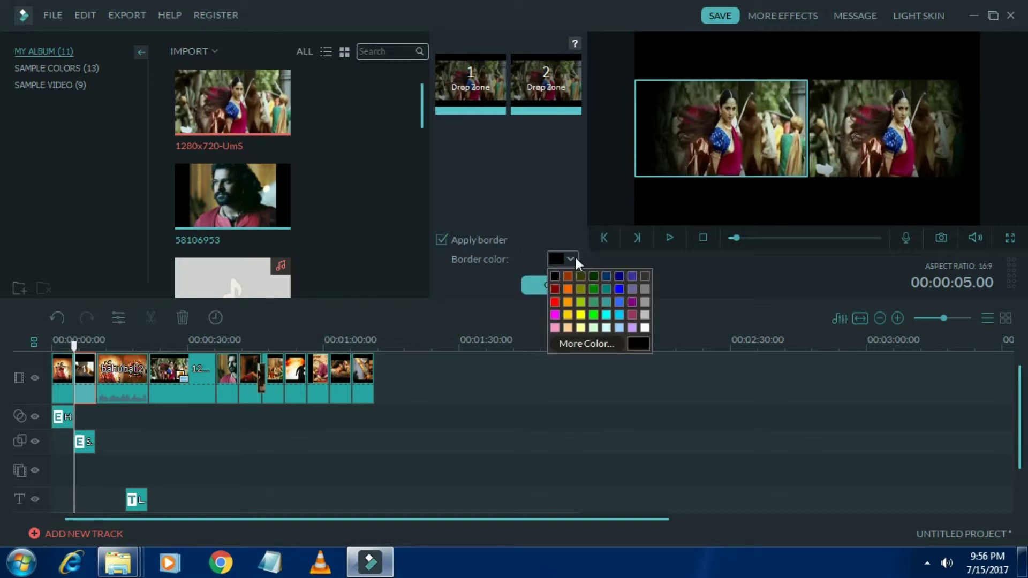
pyautogui.click(567, 290)
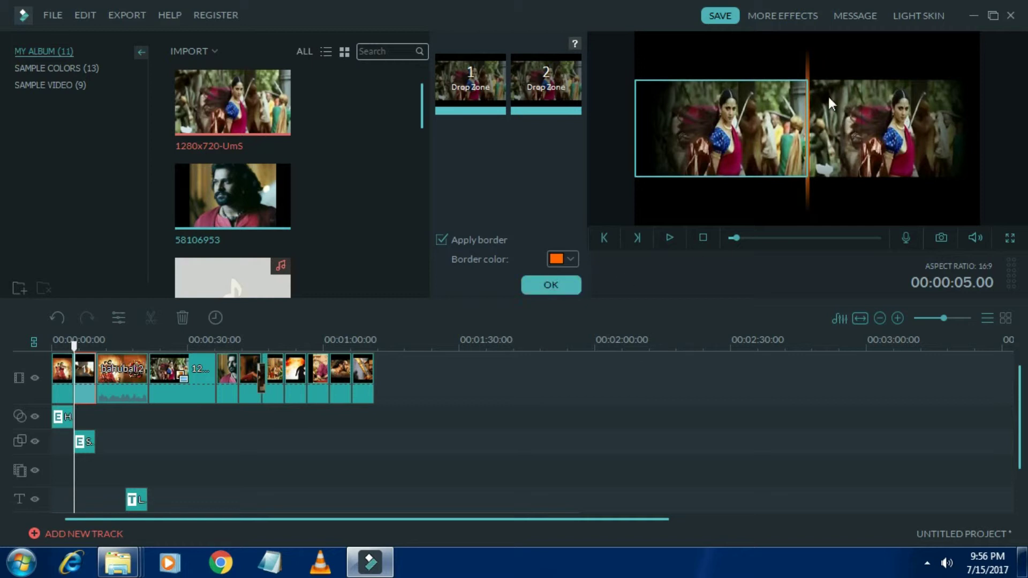
pyautogui.click(559, 284)
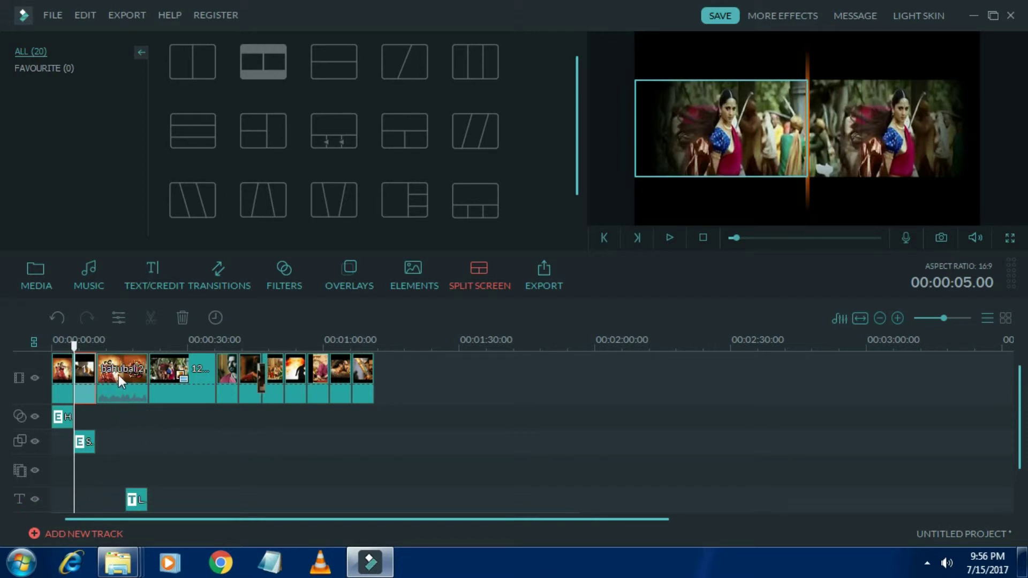
# Move the Silent Film overlay to about 00:00:26 and the title clip to about 00:00:34 on their tracks
pyautogui.moveTo(90, 447); pyautogui.dragTo(193, 452)
pyautogui.moveTo(140, 503); pyautogui.dragTo(225, 500)
# Split the Bahubali Theme Song audio at 00:00:34.24 and shift its second part to start at 00:00:41.11
pyautogui.click(316, 498)
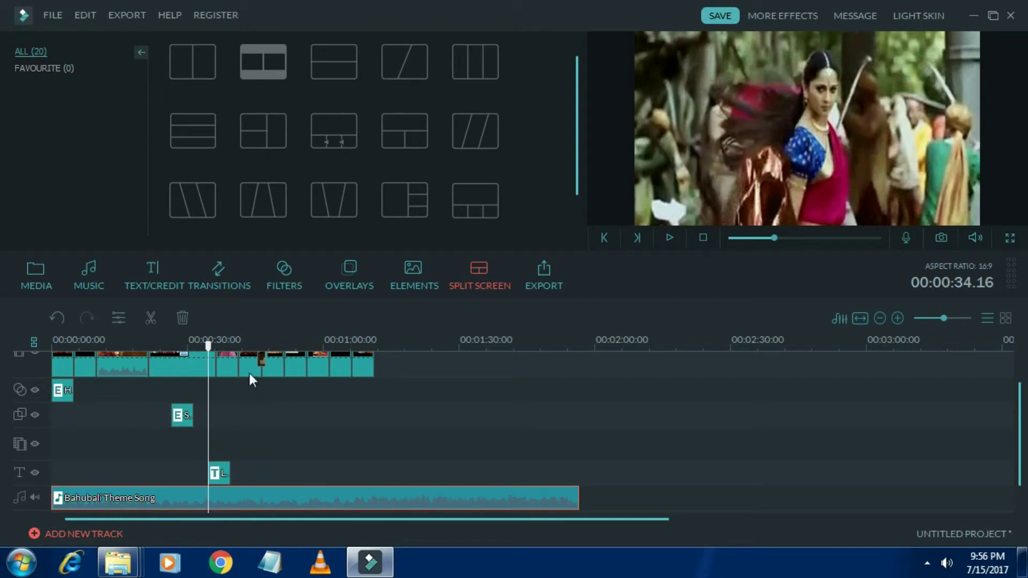
pyautogui.moveTo(212, 348); pyautogui.dragTo(214, 349)
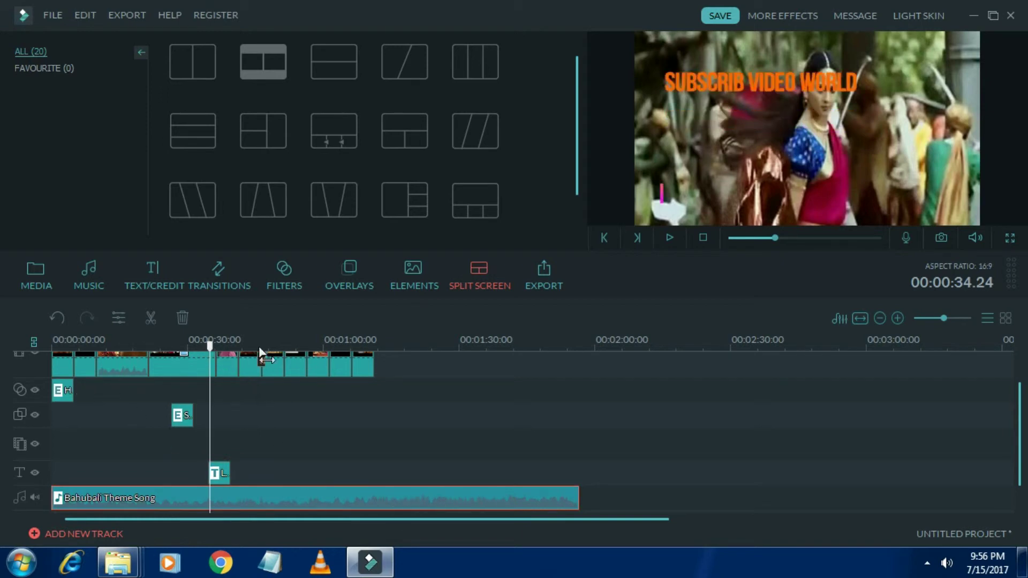
pyautogui.click(154, 320)
pyautogui.moveTo(283, 498); pyautogui.dragTo(316, 476)
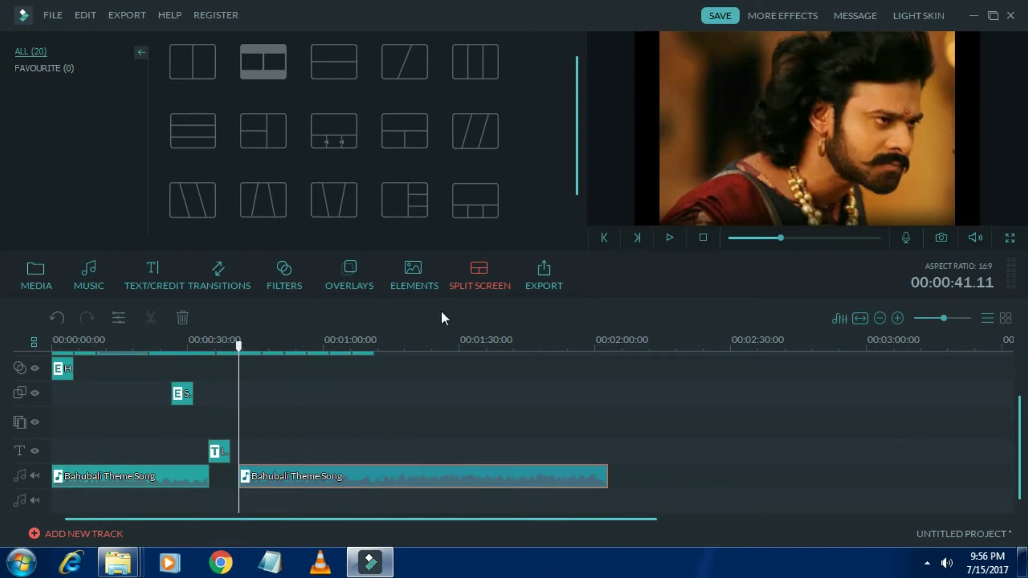
# Export the project for iPhone as My Video with the Sound reminder finish action, and show the exported file in its folder
pyautogui.click(545, 279)
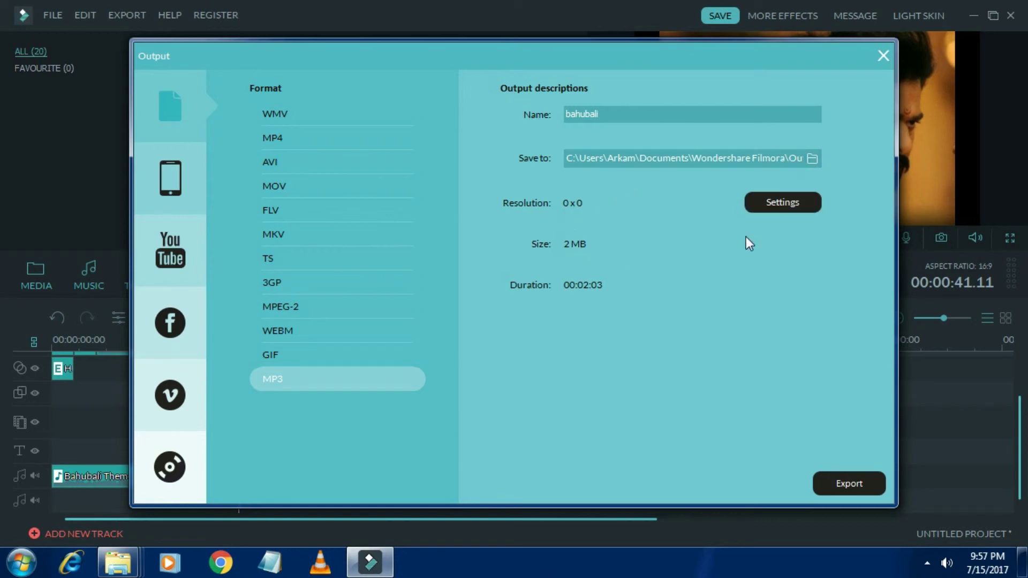
pyautogui.click(166, 182)
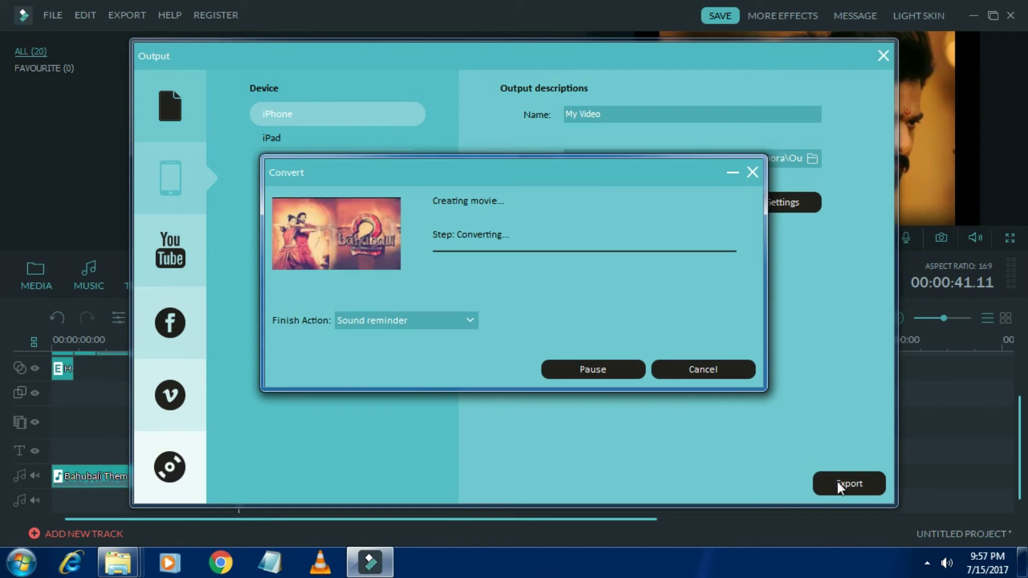
pyautogui.click(470, 321)
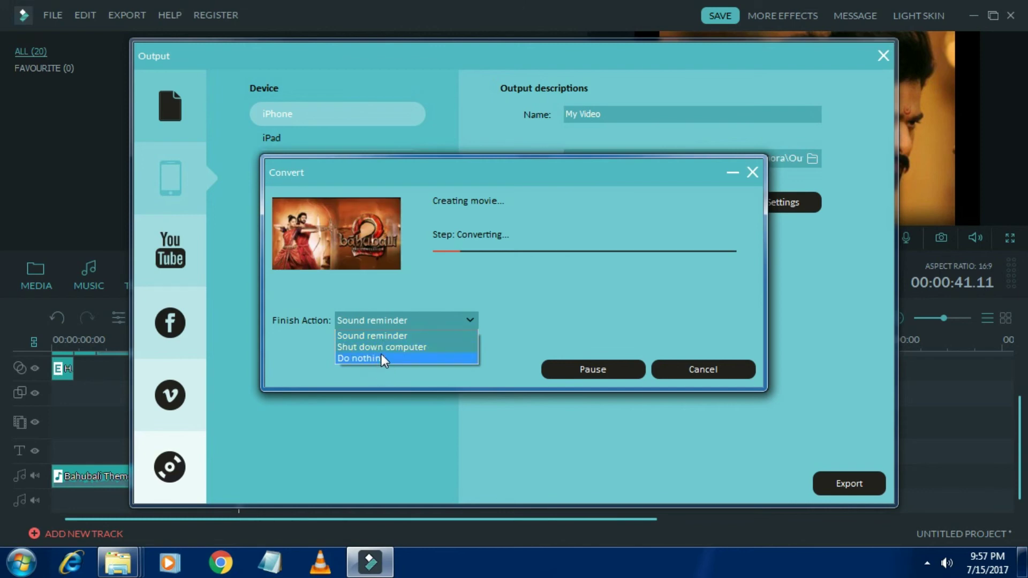
pyautogui.click(469, 317)
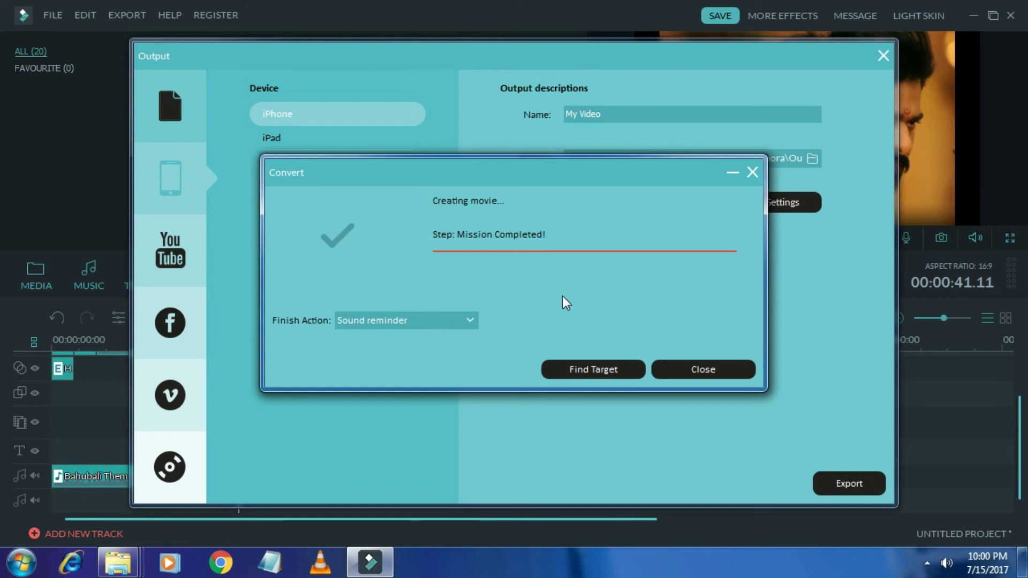
pyautogui.click(589, 370)
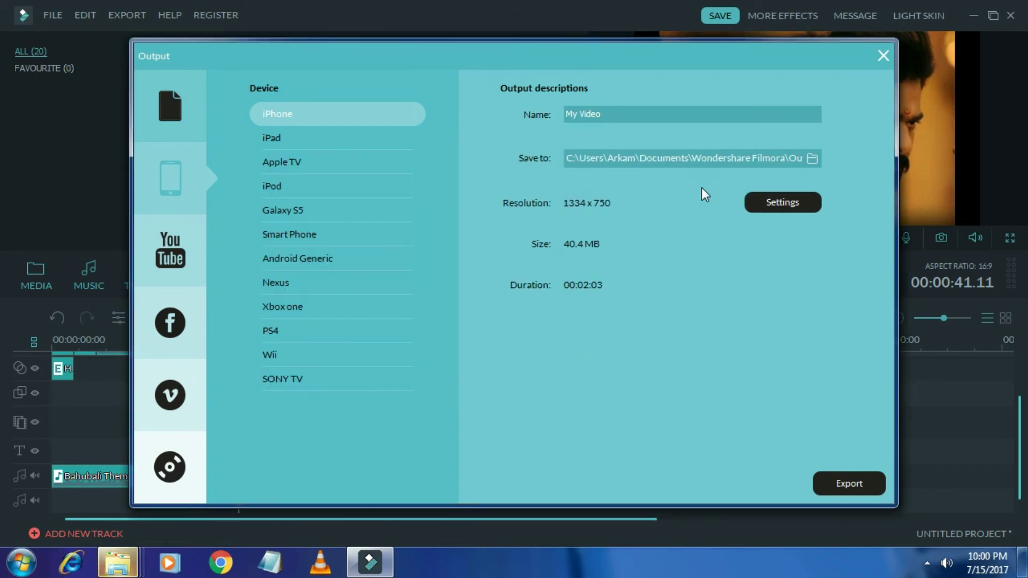
pyautogui.click(885, 58)
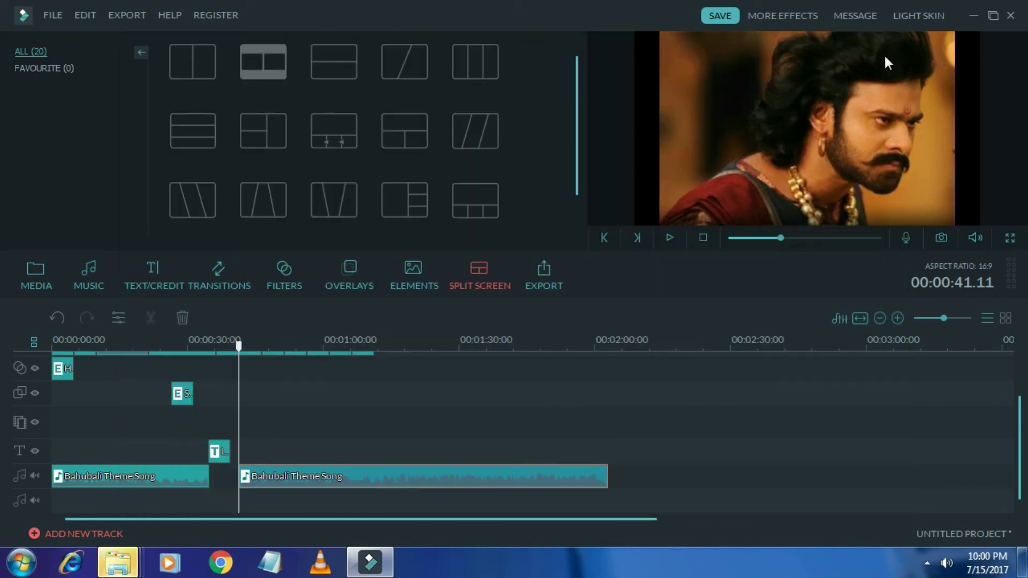
# Quit the editor without saving the project changes and close the Output folder window
pyautogui.click(1012, 17)
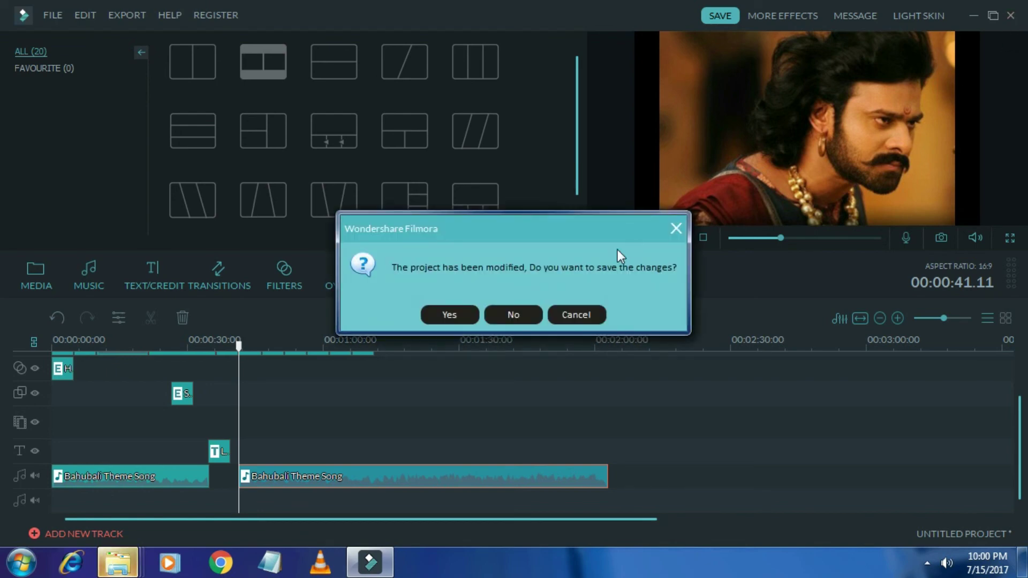
pyautogui.click(674, 229)
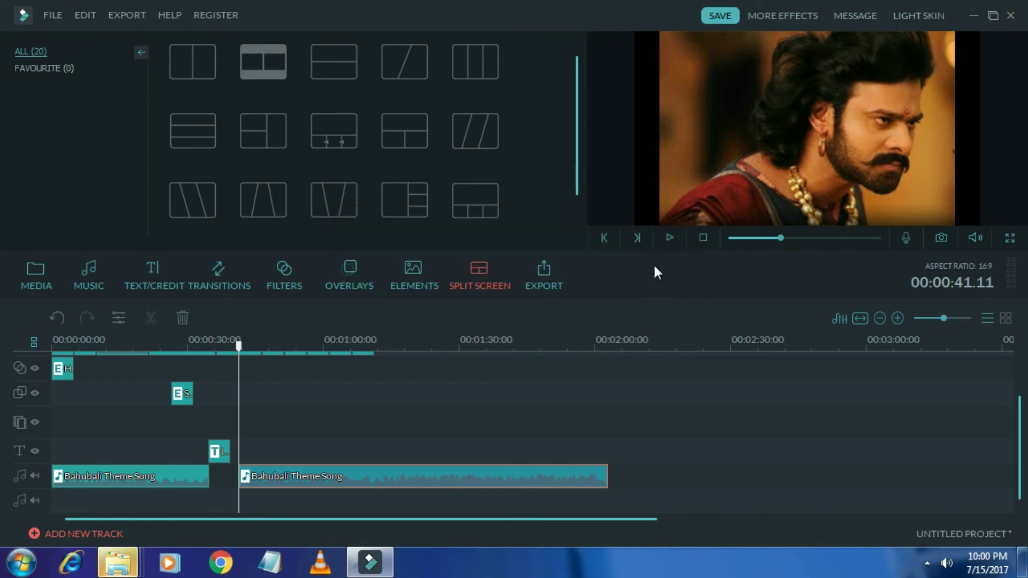
pyautogui.click(1011, 17)
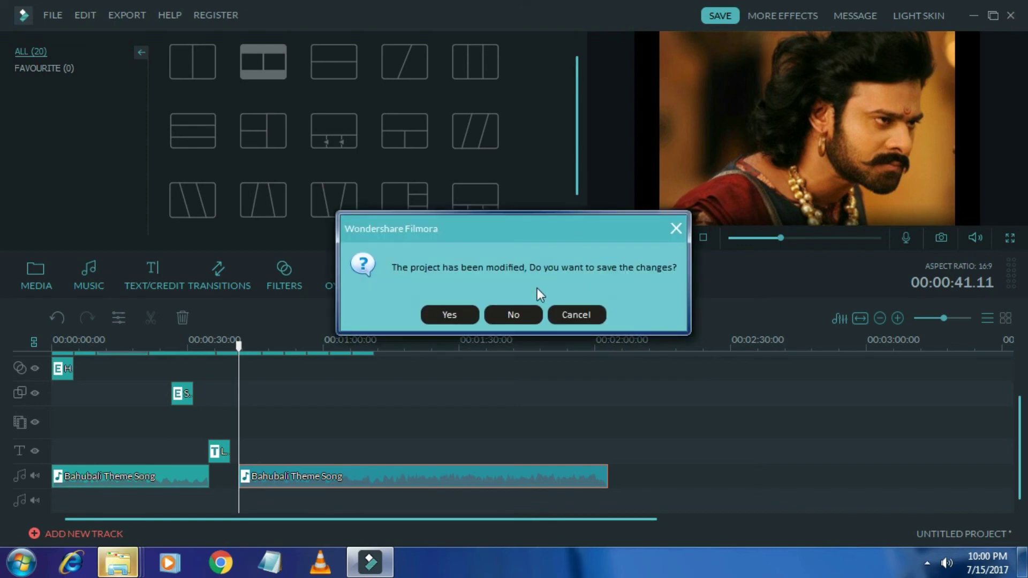
pyautogui.click(528, 316)
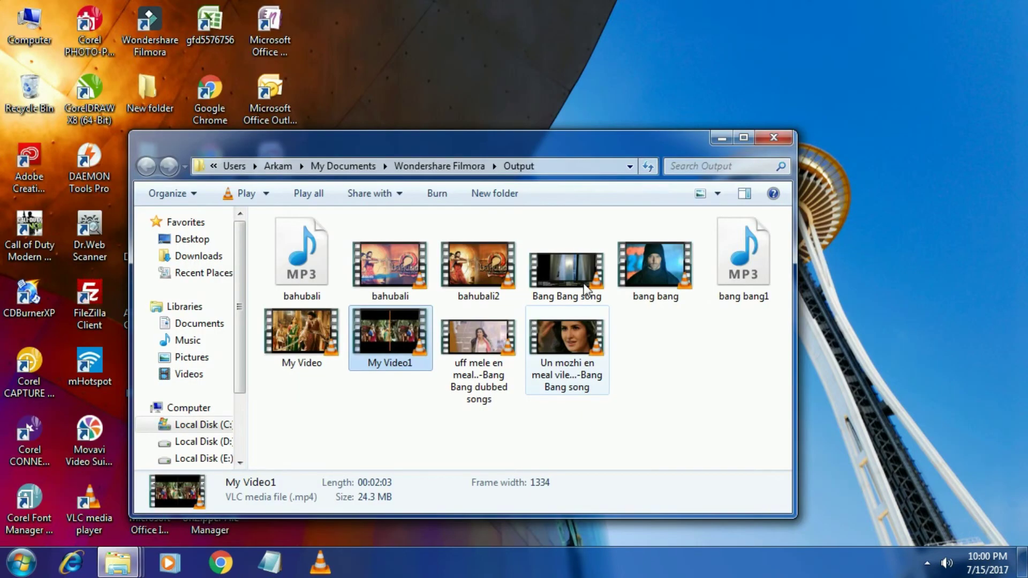
pyautogui.click(784, 138)
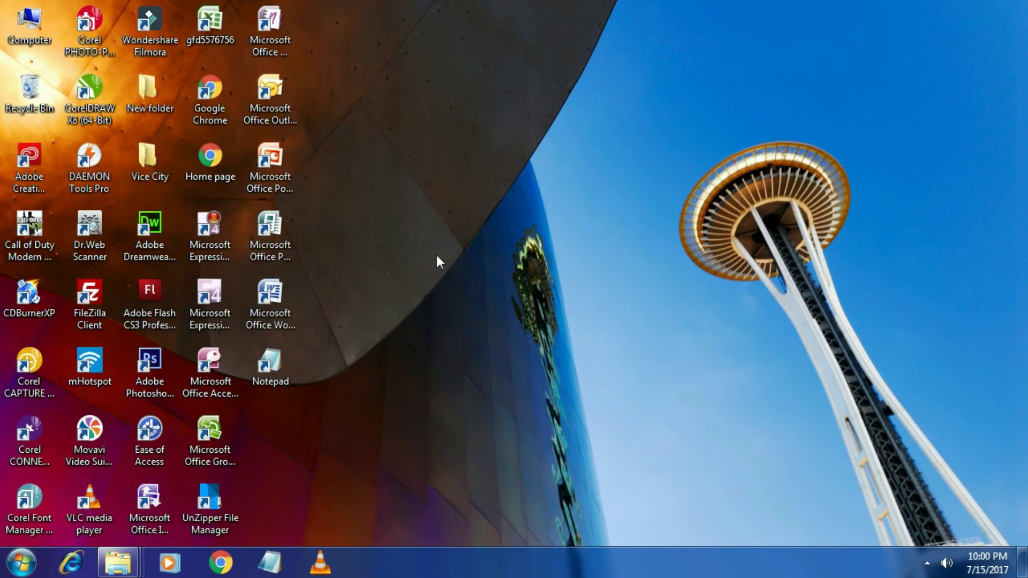